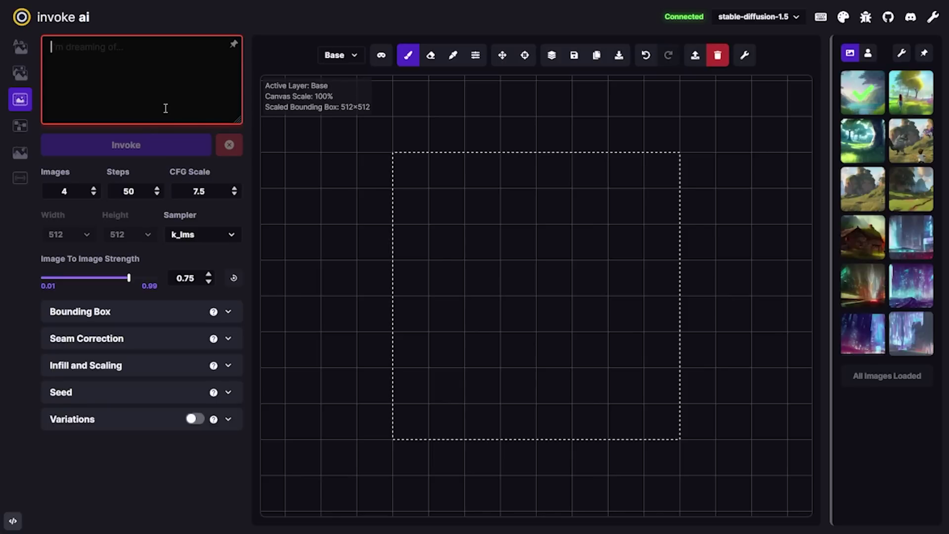
Generate four images from the prompt "a scenic mountain village, illustrated digital art, concept art, bright, sunlight, winter, digital painting" plus artist credits, "featured on artstation, award winning".
{"action": "type", "text": "a scenic mountain village, illustrated digital art, concept art, bright, sunlight, winter, digital painting, art by John Sweeney and Laura H. Rubin and Android Jones, featured on artstation, award winning"}
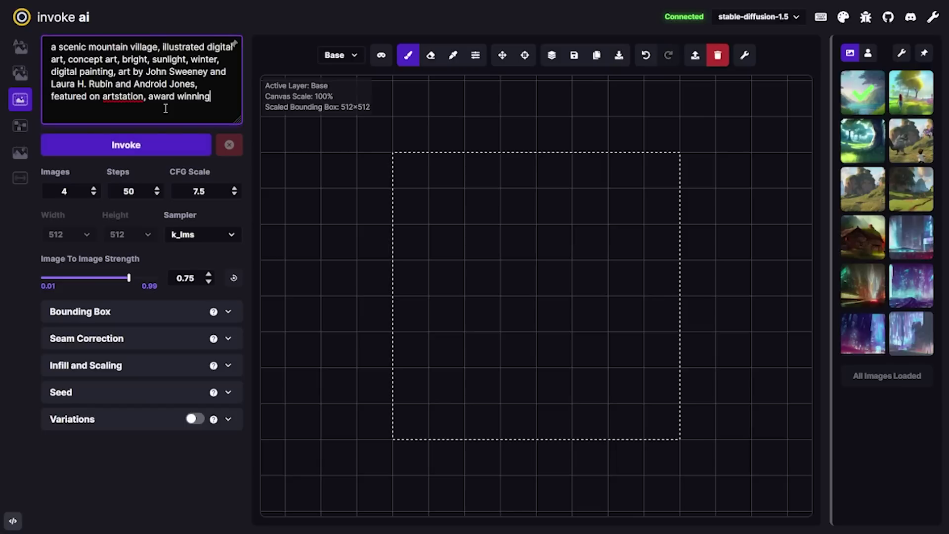
{"action": "left_click", "coordinate": [160, 146]}
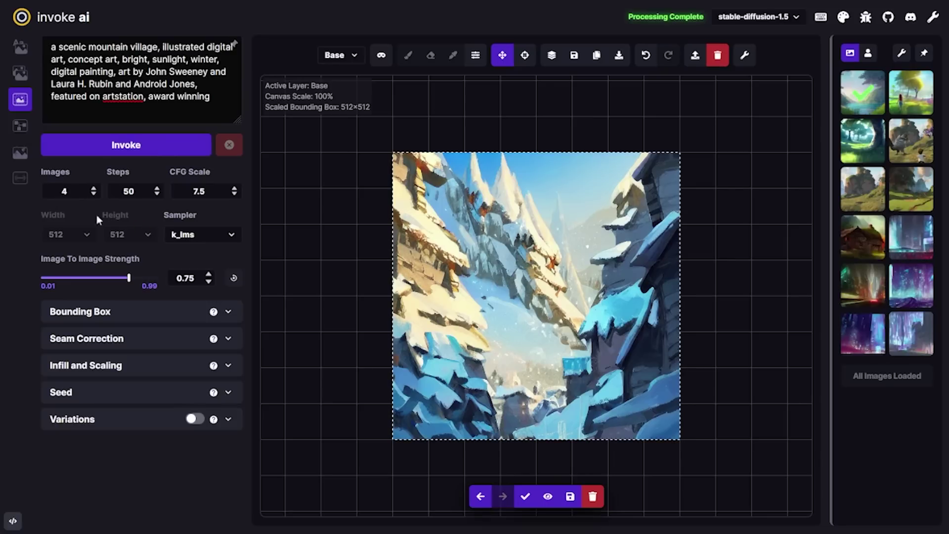
Compare the four generated candidates and accept the snowy forest path with the mountain under a pink and yellow sky.
{"action": "left_click", "coordinate": [479, 497]}
{"action": "left_click", "coordinate": [480, 497]}
{"action": "left_click", "coordinate": [480, 497]}
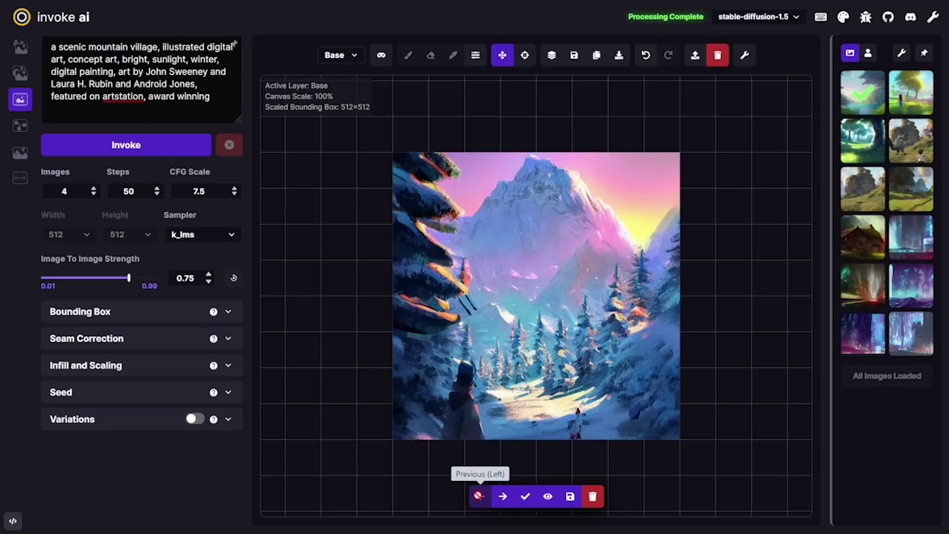
{"action": "left_click", "coordinate": [479, 497]}
{"action": "left_click", "coordinate": [479, 497]}
{"action": "left_click", "coordinate": [480, 497]}
{"action": "left_click", "coordinate": [480, 497]}
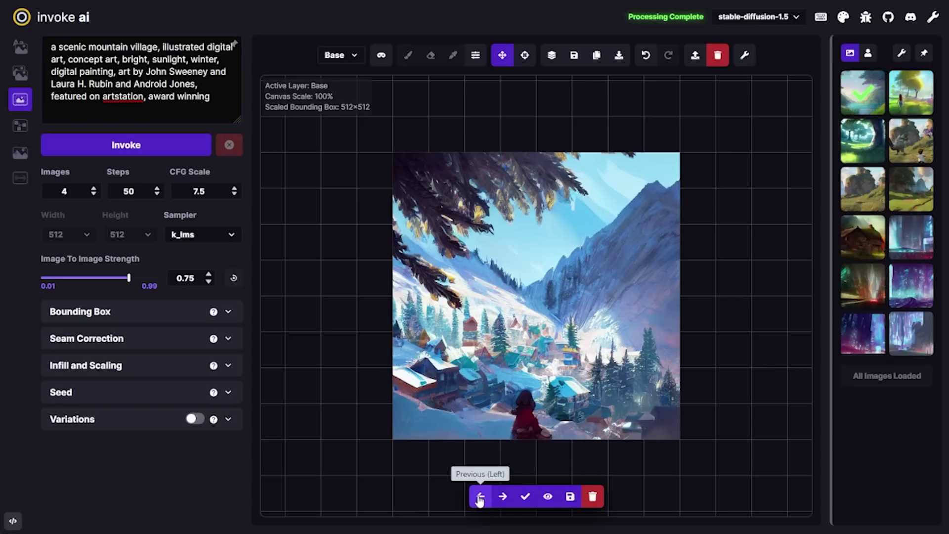
{"action": "left_click", "coordinate": [480, 497]}
{"action": "left_click", "coordinate": [480, 497]}
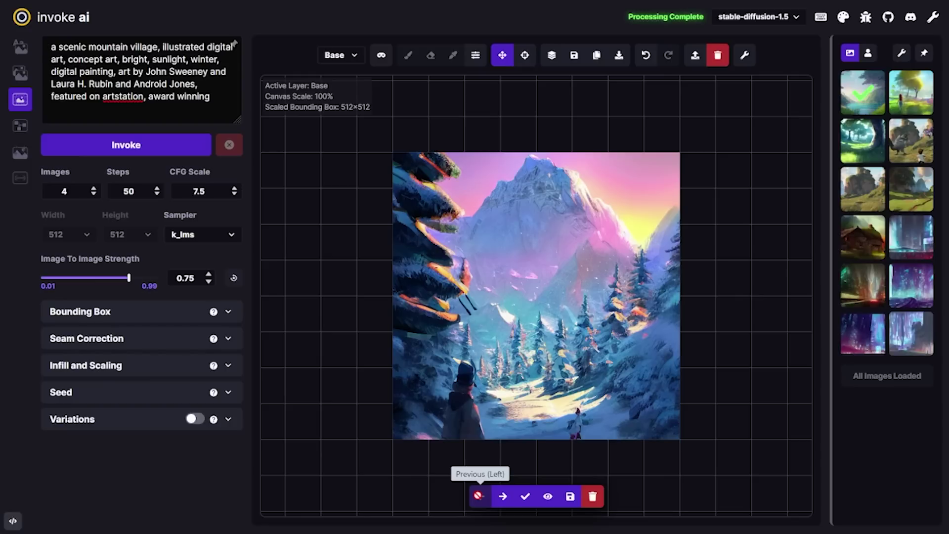
{"action": "left_click", "coordinate": [526, 497]}
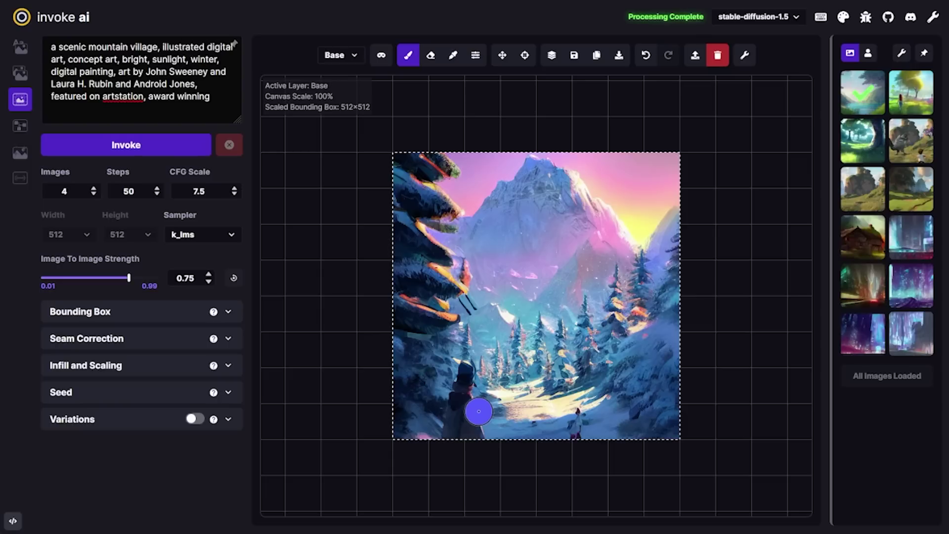
Sample a mauve colour from the mountain and paint a small and a larger solid building shape over the lower right trees.
{"action": "left_click", "coordinate": [503, 55]}
{"action": "mouse_move", "coordinate": [512, 159]}
{"action": "left_mouse_down"}
{"action": "mouse_move", "coordinate": [703, 253]}
{"action": "mouse_move", "coordinate": [497, 207]}
{"action": "mouse_move", "coordinate": [437, 158]}
{"action": "mouse_move", "coordinate": [500, 171]}
{"action": "left_mouse_up"}
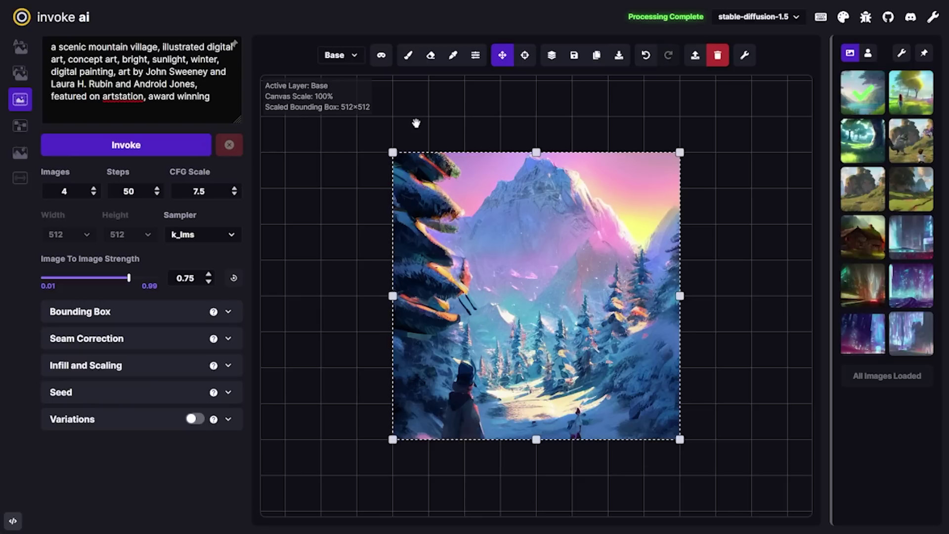
{"action": "left_click", "coordinate": [412, 60]}
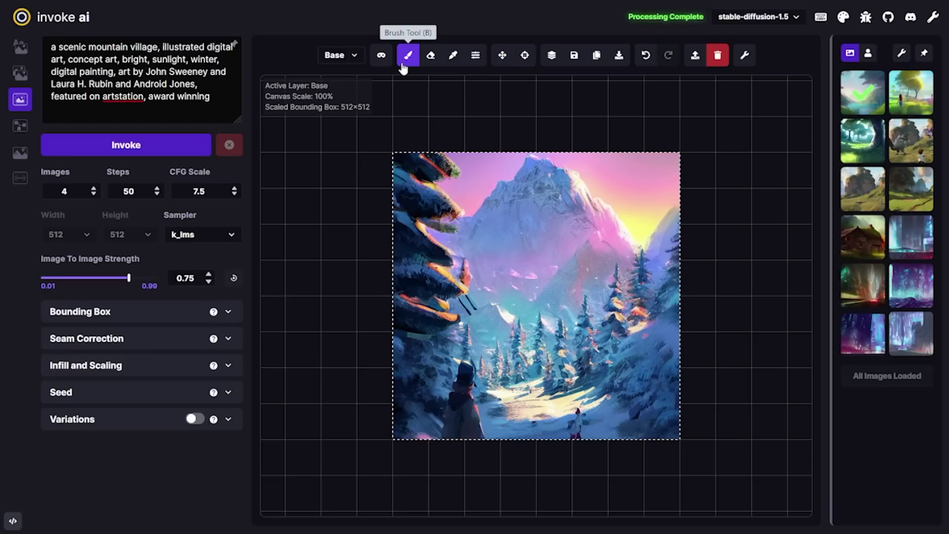
{"action": "left_click", "coordinate": [454, 59]}
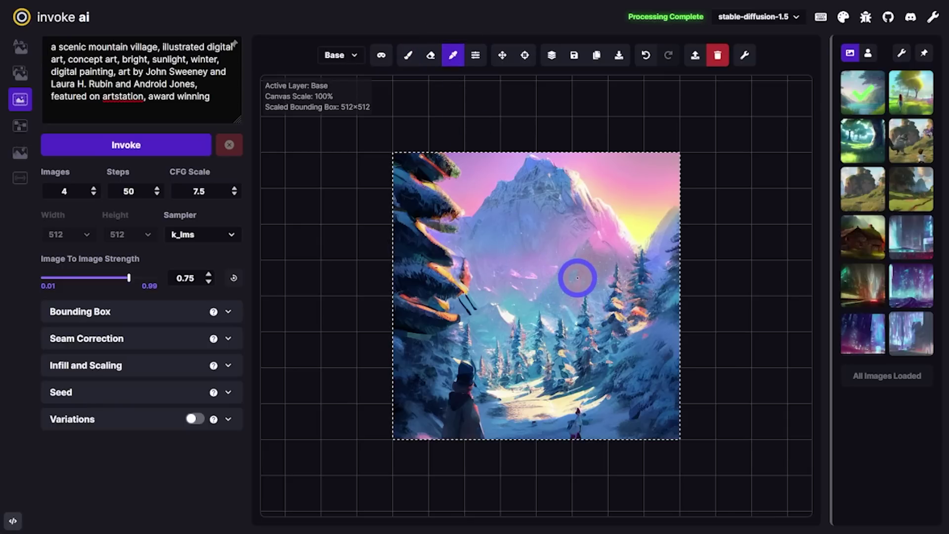
{"action": "left_click", "coordinate": [578, 278]}
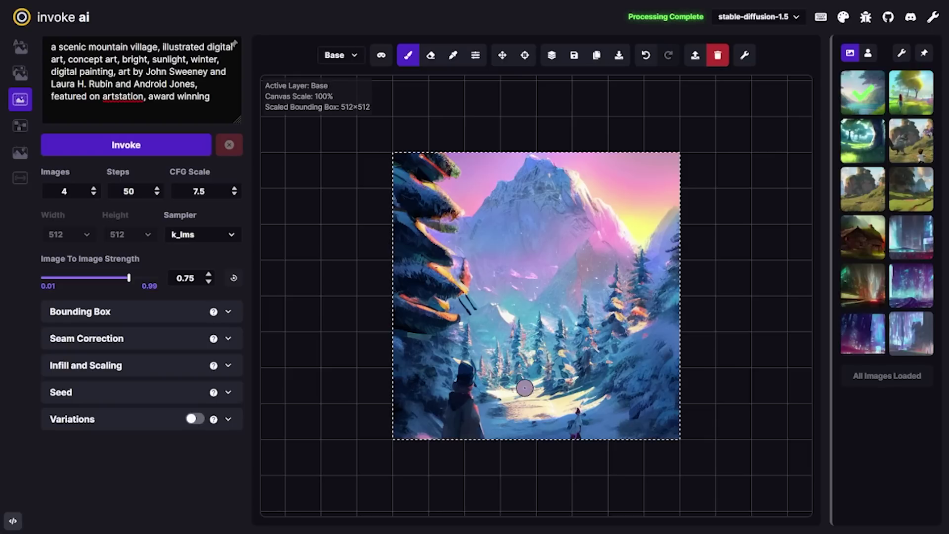
{"action": "mouse_move", "coordinate": [542, 383]}
{"action": "left_mouse_down"}
{"action": "mouse_move", "coordinate": [545, 356]}
{"action": "mouse_move", "coordinate": [577, 352]}
{"action": "mouse_move", "coordinate": [571, 384]}
{"action": "mouse_move", "coordinate": [549, 386]}
{"action": "mouse_move", "coordinate": [571, 365]}
{"action": "mouse_move", "coordinate": [541, 346]}
{"action": "mouse_move", "coordinate": [581, 346]}
{"action": "left_mouse_up"}
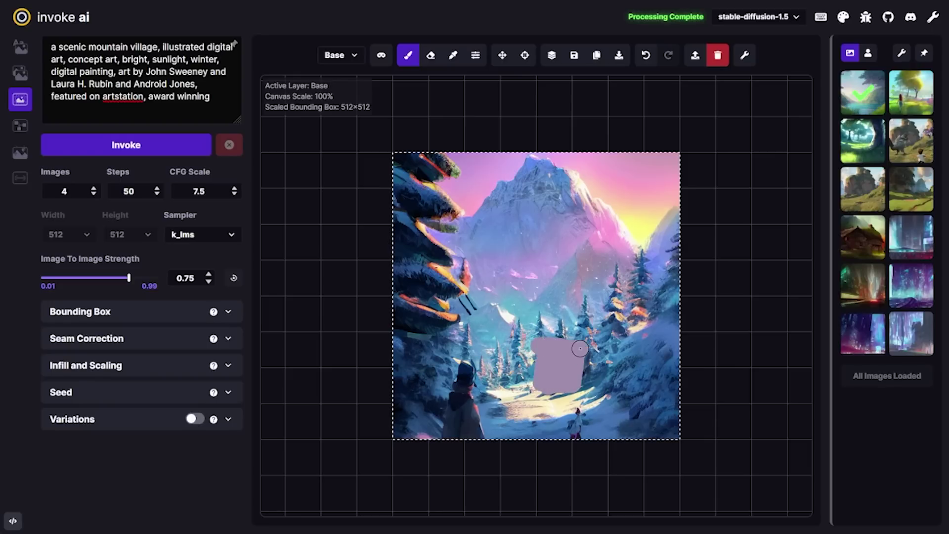
{"action": "mouse_move", "coordinate": [622, 383]}
{"action": "left_mouse_down"}
{"action": "mouse_move", "coordinate": [613, 346]}
{"action": "mouse_move", "coordinate": [642, 399]}
{"action": "mouse_move", "coordinate": [616, 402]}
{"action": "mouse_move", "coordinate": [613, 348]}
{"action": "mouse_move", "coordinate": [680, 347]}
{"action": "mouse_move", "coordinate": [665, 376]}
{"action": "mouse_move", "coordinate": [678, 414]}
{"action": "left_mouse_up"}
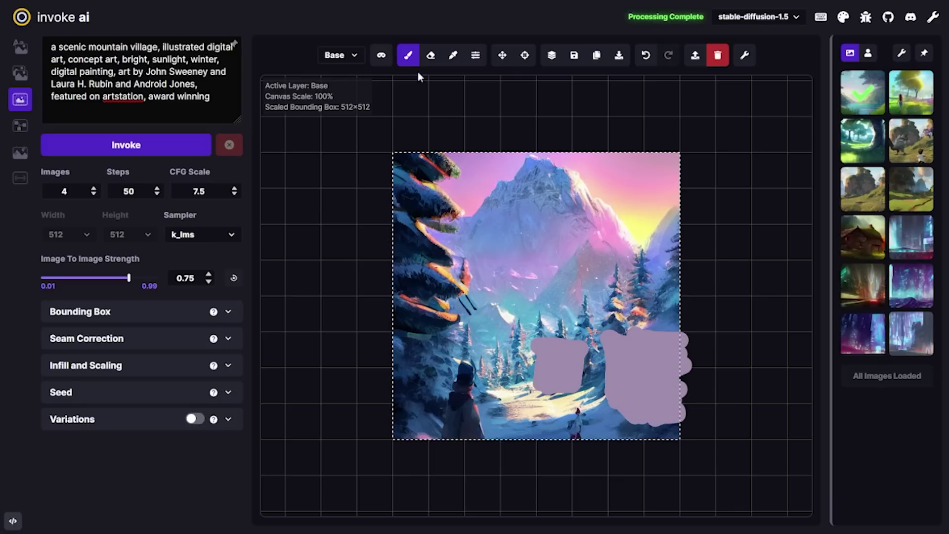
Change the brush colour to orange and paint a horizontal roof bar with two short upright strokes below it on each mauve shape.
{"action": "mouse_move", "coordinate": [474, 56]}
{"action": "mouse_move", "coordinate": [498, 192]}
{"action": "left_mouse_down"}
{"action": "mouse_move", "coordinate": [424, 195]}
{"action": "mouse_move", "coordinate": [418, 203]}
{"action": "left_mouse_up"}
{"action": "left_click", "coordinate": [516, 135]}
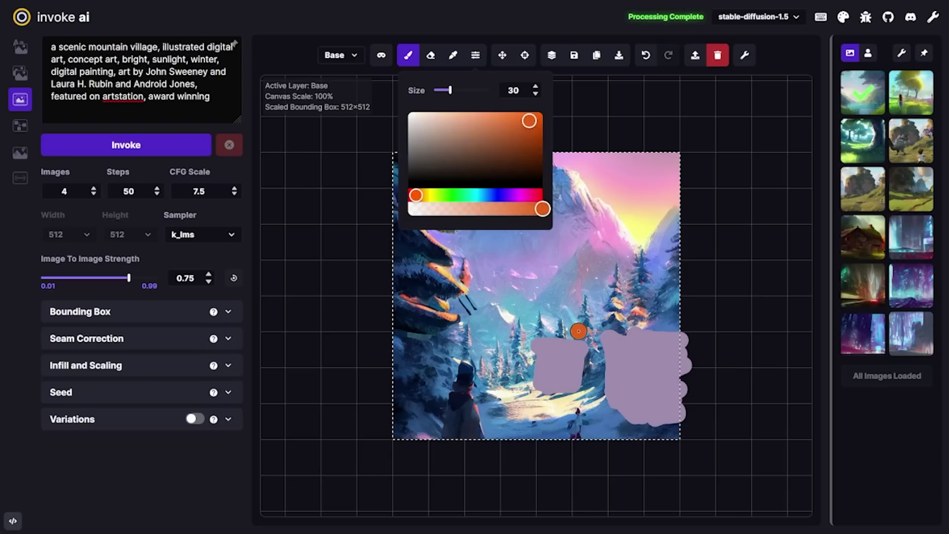
{"action": "left_click_drag", "start_coordinate": [539, 346], "coordinate": [672, 350]}
{"action": "left_click_drag", "start_coordinate": [619, 365], "coordinate": [615, 388]}
{"action": "left_click_drag", "start_coordinate": [663, 367], "coordinate": [656, 406]}
{"action": "mouse_move", "coordinate": [544, 361]}
{"action": "left_mouse_down"}
{"action": "mouse_move", "coordinate": [545, 383]}
{"action": "mouse_move", "coordinate": [573, 383]}
{"action": "left_mouse_up"}
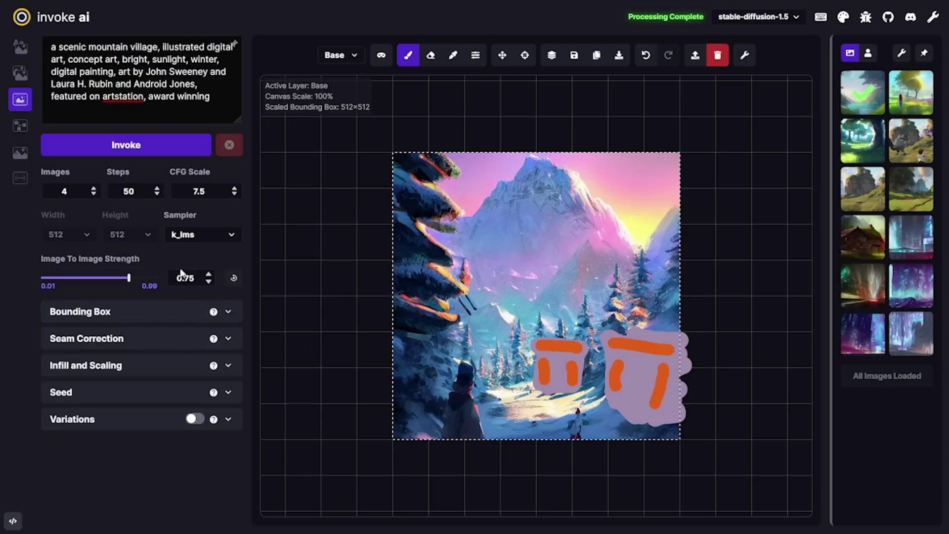
Generate four new versions of the painted image and accept the one with snowy wooden houses on both sides of the path.
{"action": "left_click", "coordinate": [165, 145]}
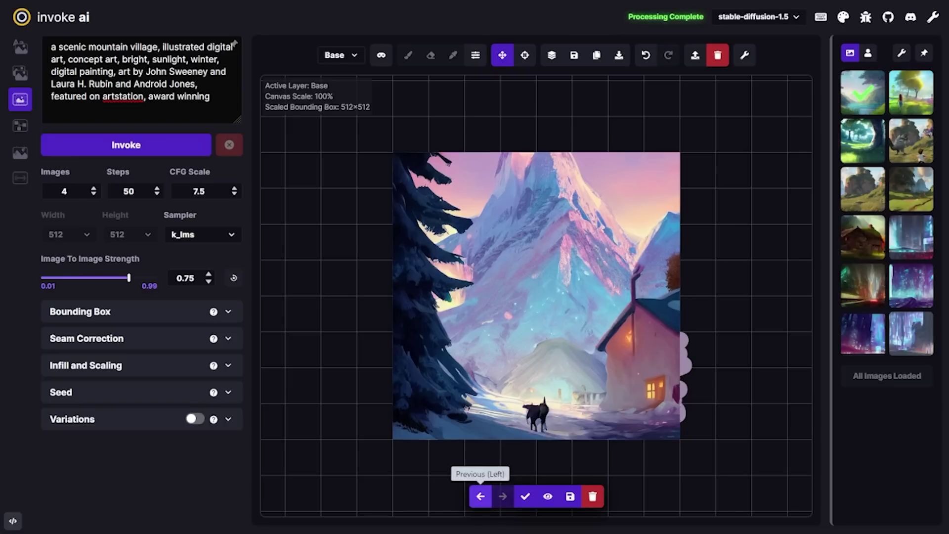
{"action": "left_click", "coordinate": [491, 504]}
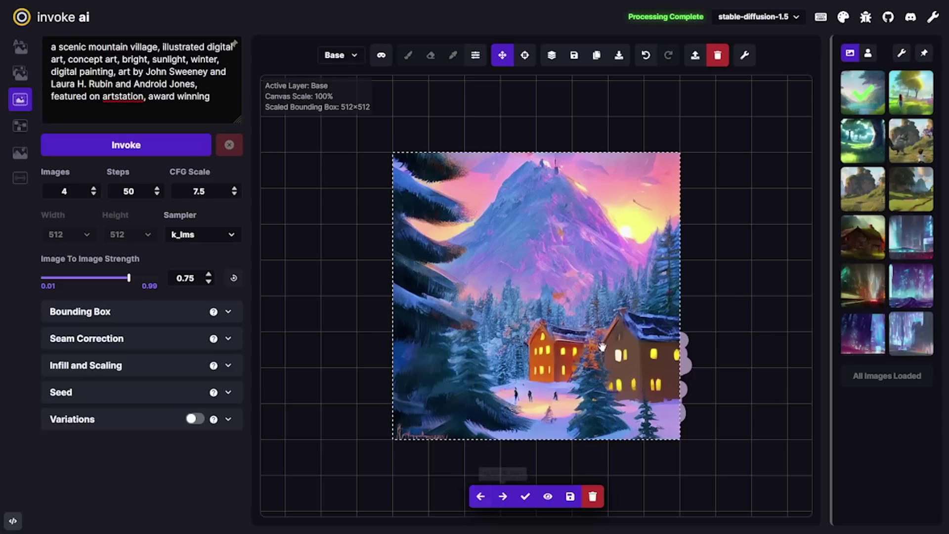
{"action": "left_click", "coordinate": [472, 504]}
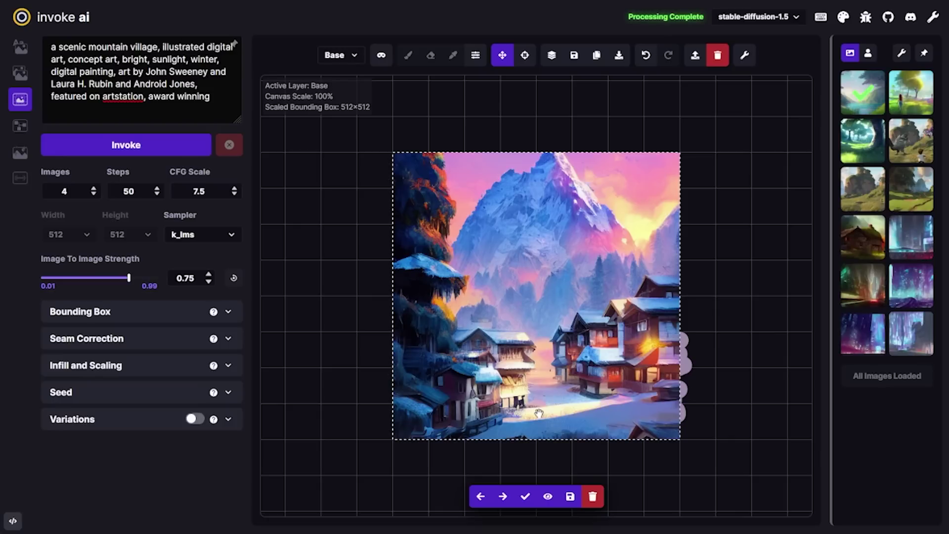
{"action": "left_click", "coordinate": [481, 497]}
{"action": "left_click", "coordinate": [481, 497]}
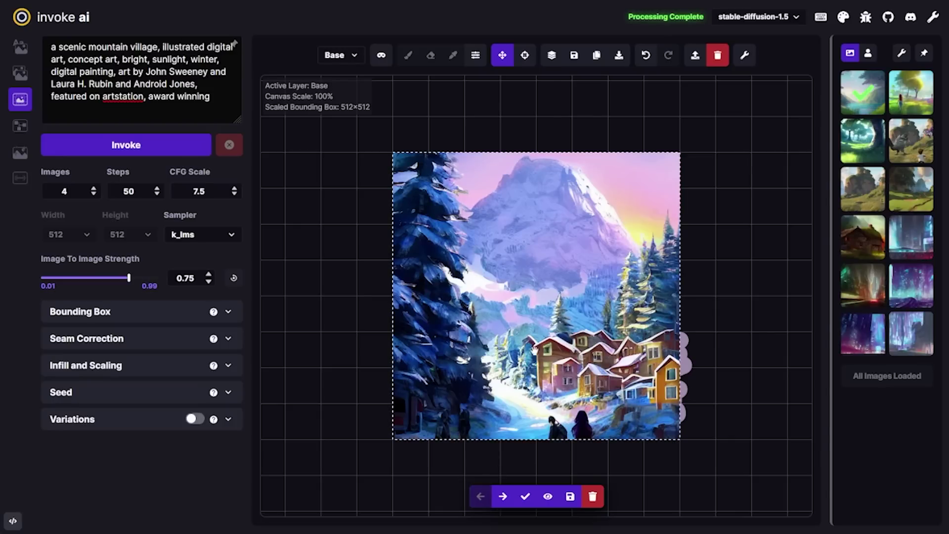
{"action": "left_click", "coordinate": [504, 497]}
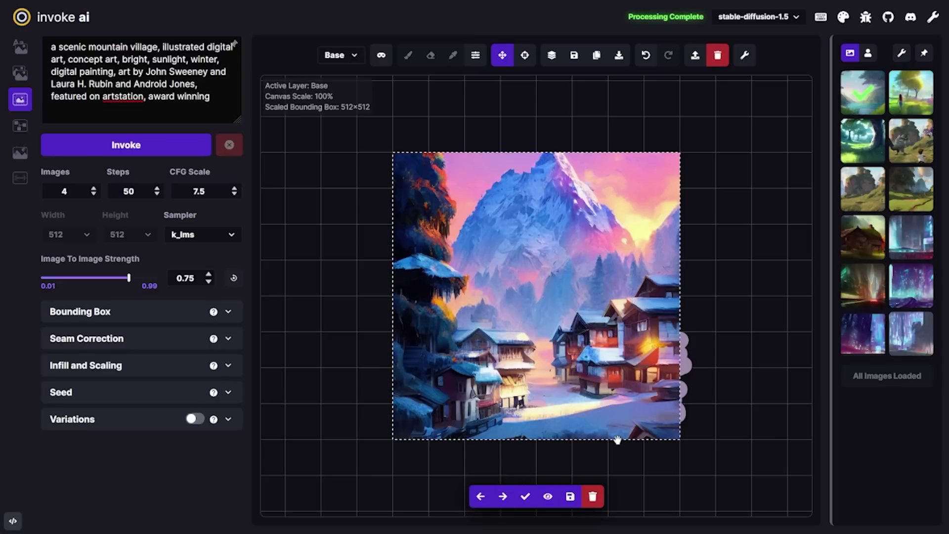
{"action": "left_click", "coordinate": [531, 499]}
{"action": "scroll", "coordinate": [672, 462], "scroll_direction": "down", "scroll_amount": 2}
{"action": "scroll", "coordinate": [684, 447], "scroll_direction": "up", "scroll_amount": 3}
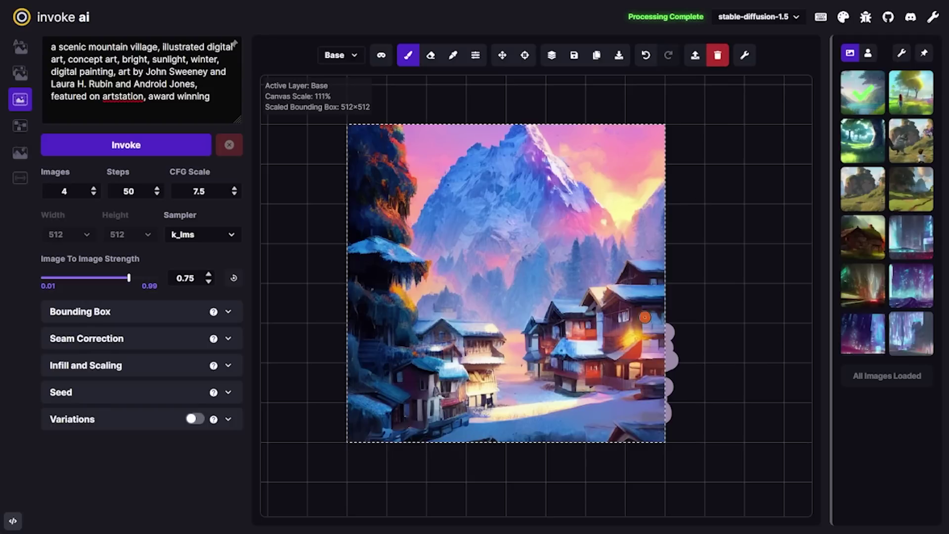
{"action": "left_click", "coordinate": [503, 55]}
{"action": "left_click_drag", "start_coordinate": [775, 243], "coordinate": [660, 278]}
{"action": "scroll", "coordinate": [661, 278], "scroll_direction": "down", "scroll_amount": 3}
{"action": "left_click_drag", "start_coordinate": [689, 349], "coordinate": [659, 322]}
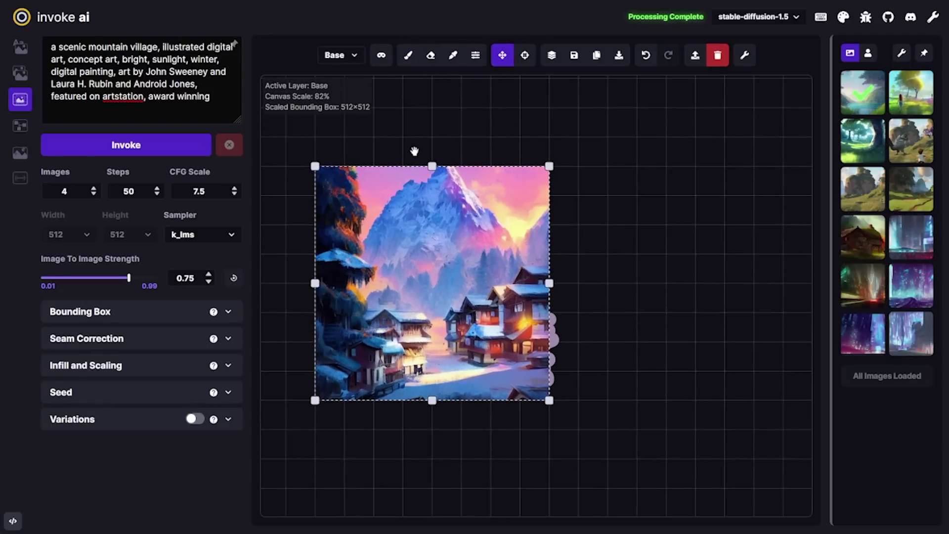
{"action": "left_click", "coordinate": [414, 64]}
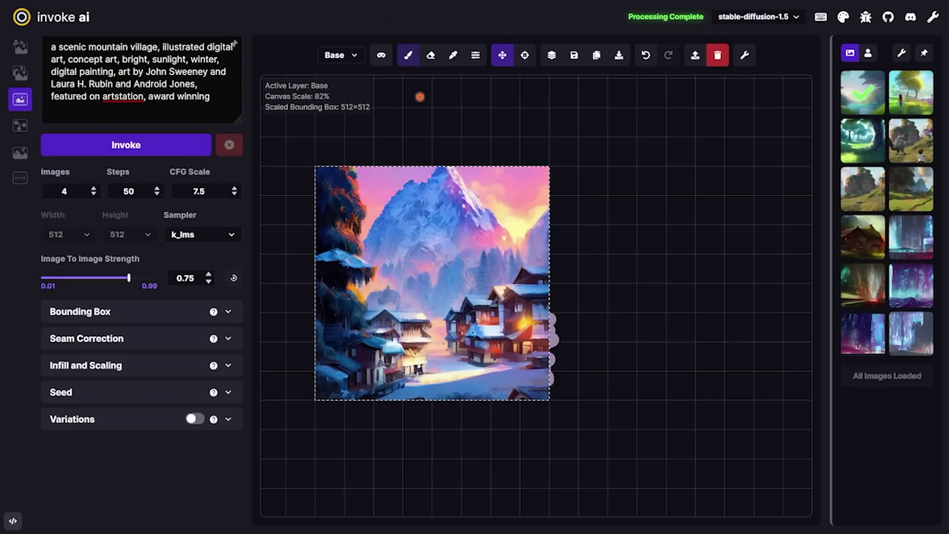
{"action": "left_click", "coordinate": [431, 58]}
{"action": "left_click", "coordinate": [458, 65]}
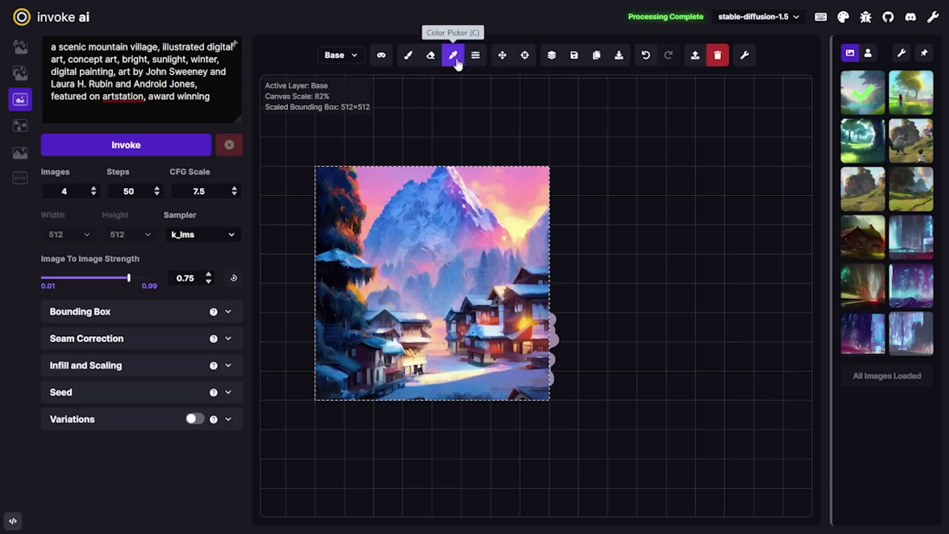
Move the bounding box onto empty canvas to the right of the village image, leaving a gap of two grid squares.
{"action": "left_click", "coordinate": [503, 56]}
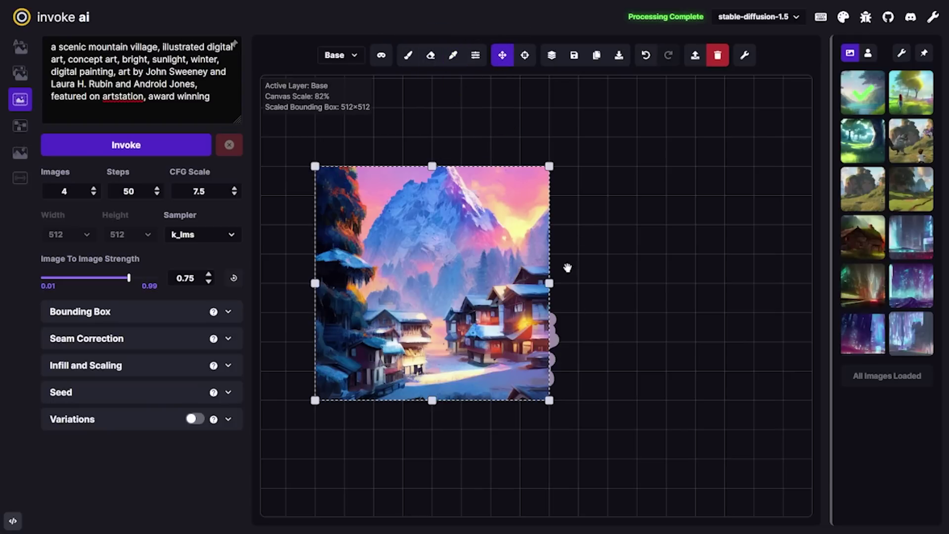
{"action": "left_click_drag", "start_coordinate": [510, 395], "coordinate": [773, 384]}
{"action": "left_click_drag", "start_coordinate": [667, 450], "coordinate": [593, 443]}
{"action": "mouse_move", "coordinate": [616, 398]}
{"action": "left_mouse_down"}
{"action": "mouse_move", "coordinate": [322, 402]}
{"action": "mouse_move", "coordinate": [608, 408]}
{"action": "left_mouse_up"}
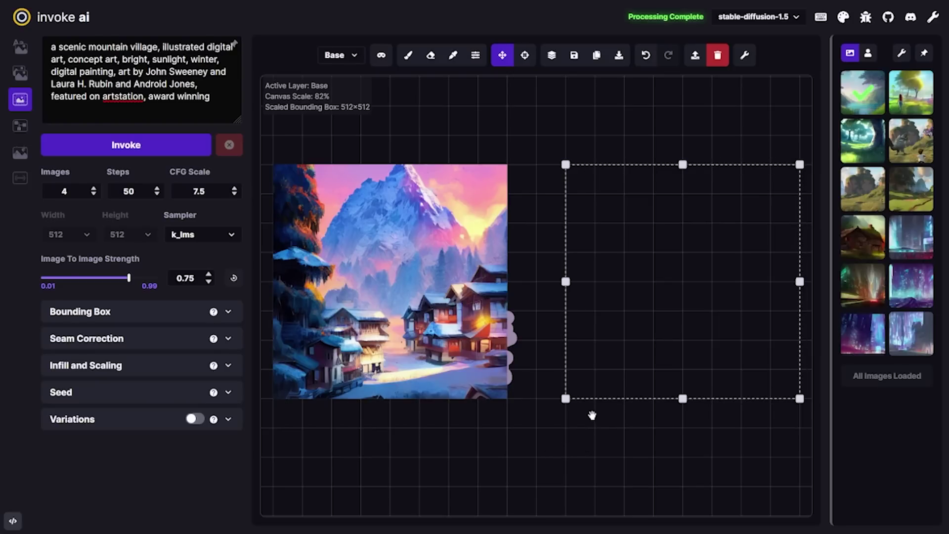
{"action": "scroll", "coordinate": [598, 408], "scroll_direction": "down", "scroll_amount": 10}
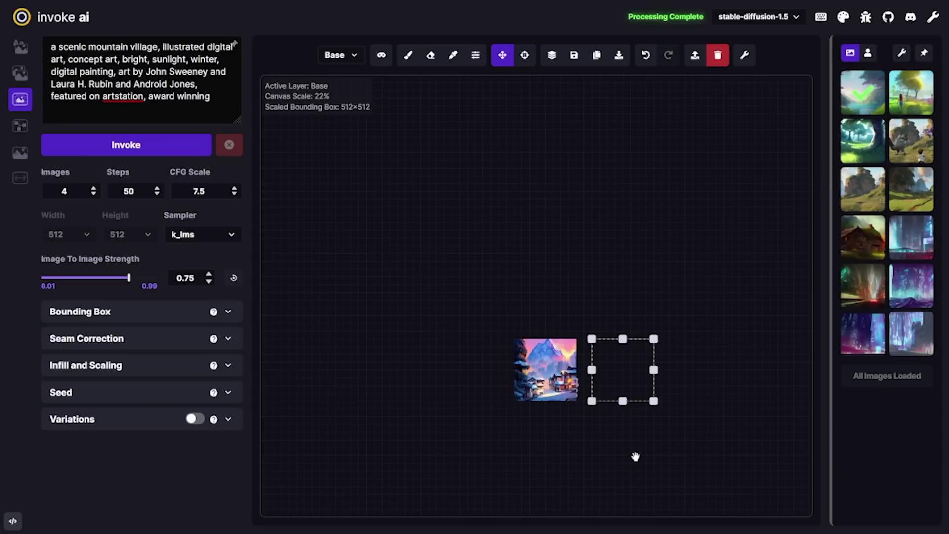
{"action": "scroll", "coordinate": [598, 410], "scroll_direction": "up", "scroll_amount": 10}
{"action": "left_click_drag", "start_coordinate": [560, 414], "coordinate": [560, 418]}
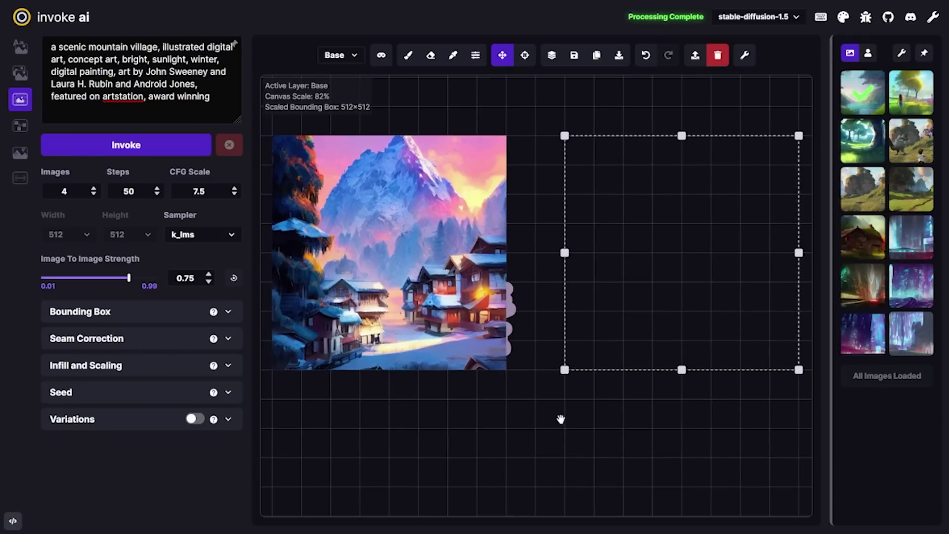
Add "forest," after "a scenic mountain village," in the prompt and generate images in the empty bounding box.
{"action": "left_click", "coordinate": [73, 77]}
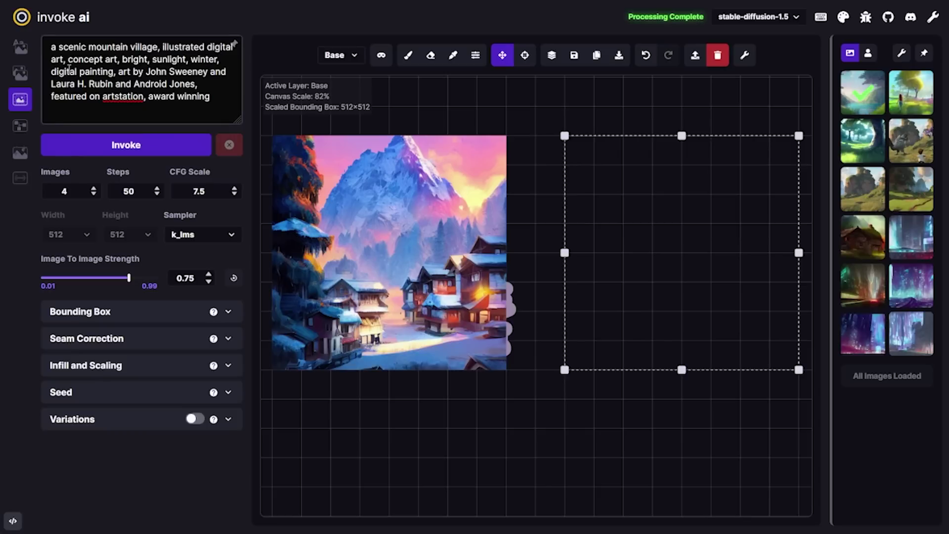
{"action": "left_click", "coordinate": [633, 260]}
{"action": "left_click", "coordinate": [162, 41]}
{"action": "type", "text": "forest"}
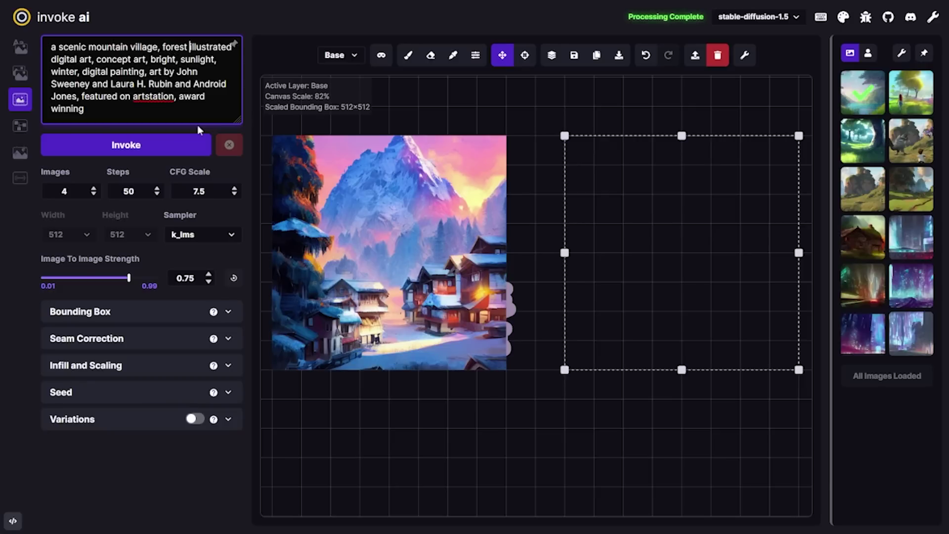
{"action": "key", "text": "BackSpace"}
{"action": "type", "text": ","}
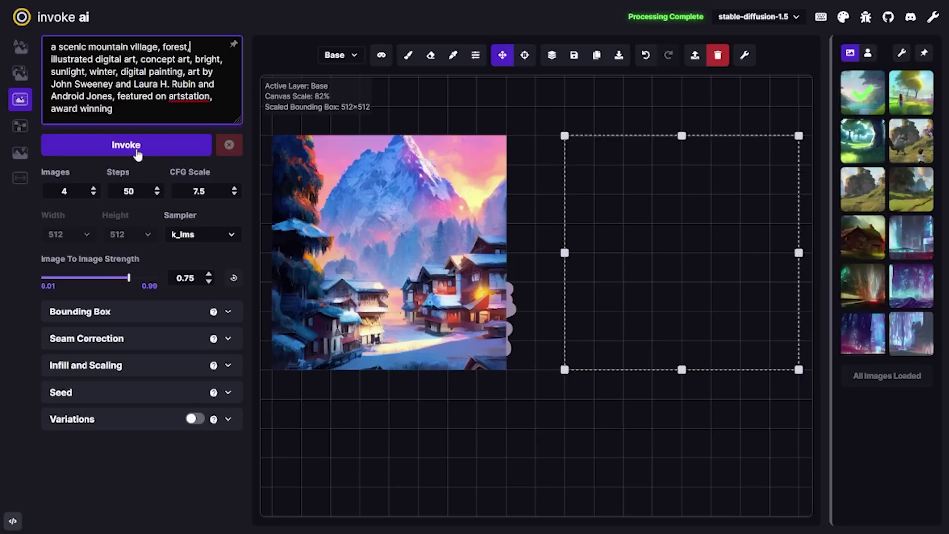
{"action": "left_click", "coordinate": [138, 155]}
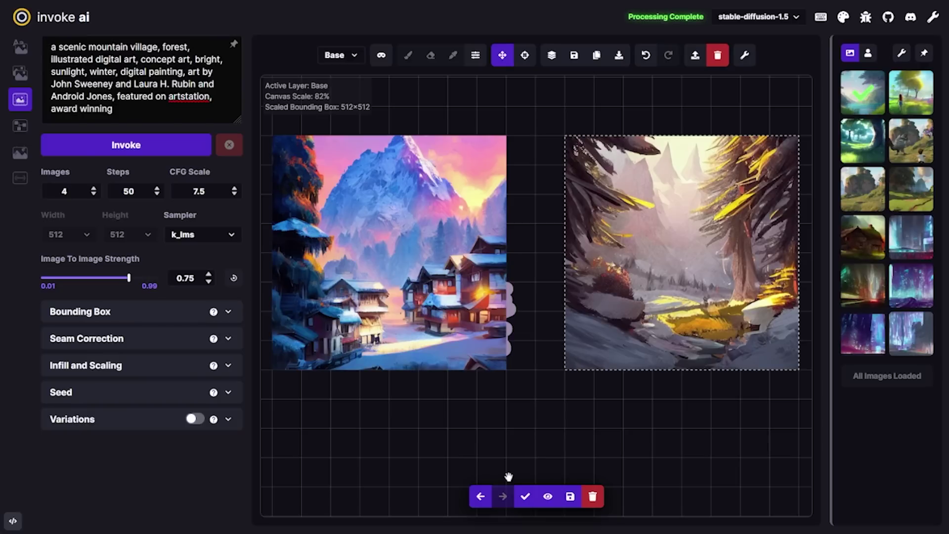
Compare the generated forest images and accept the one with reddish-brown pines in front of a teal mountain.
{"action": "left_click", "coordinate": [488, 504]}
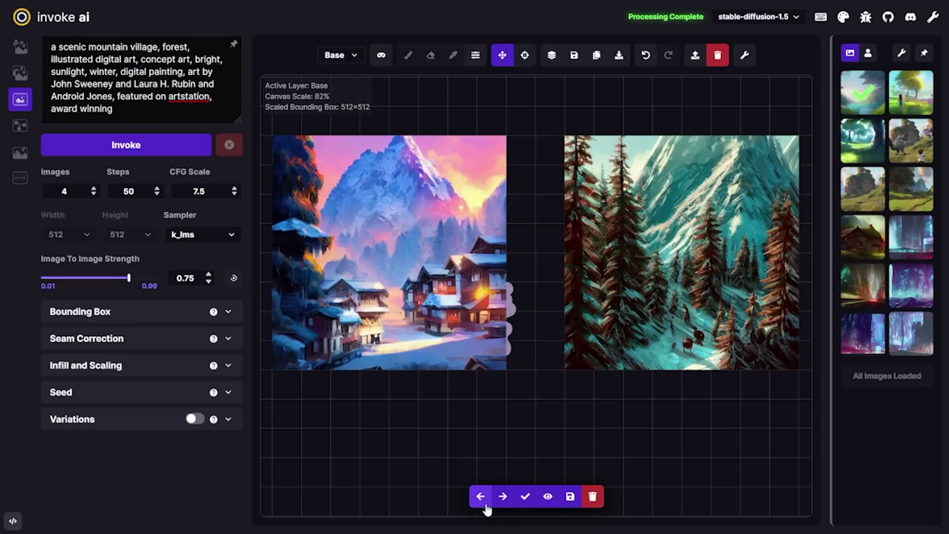
{"action": "left_click", "coordinate": [483, 499]}
{"action": "left_click", "coordinate": [482, 499]}
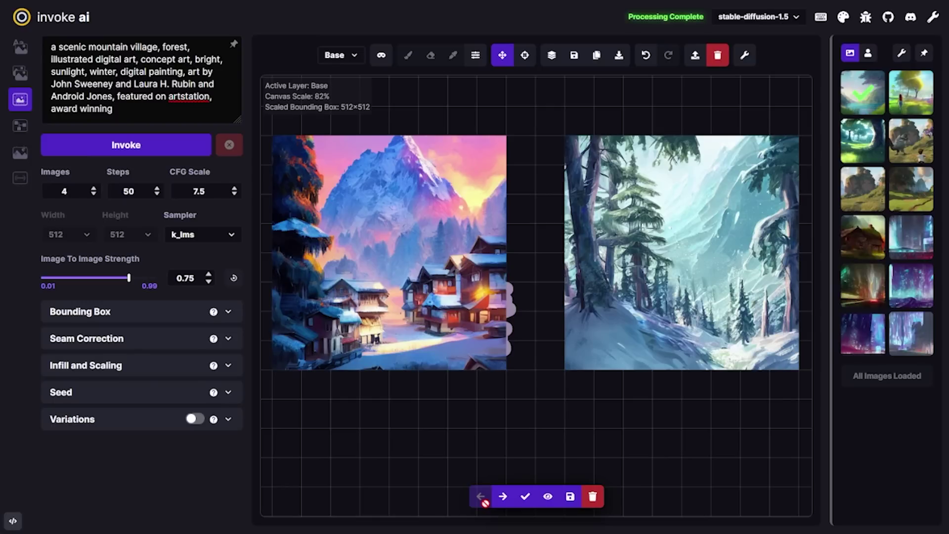
{"action": "left_click", "coordinate": [503, 497]}
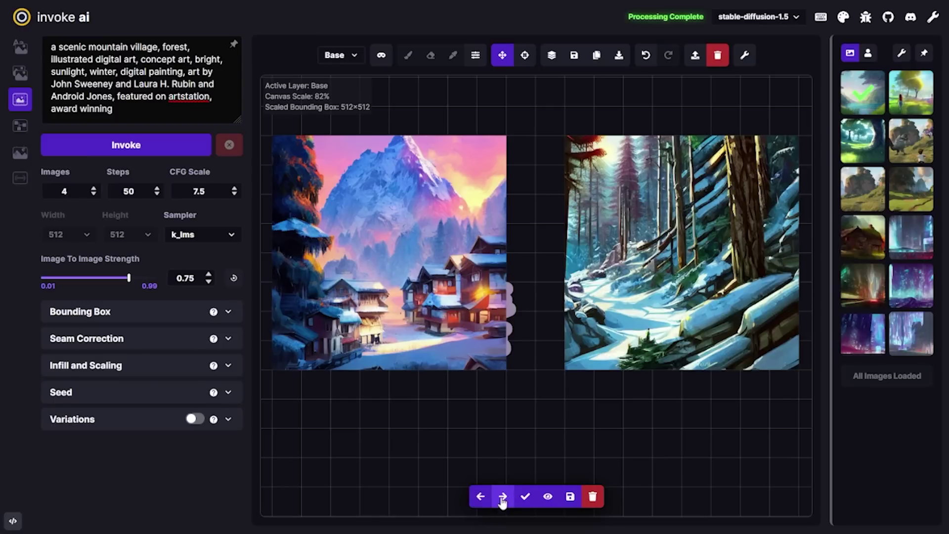
{"action": "left_click", "coordinate": [503, 497]}
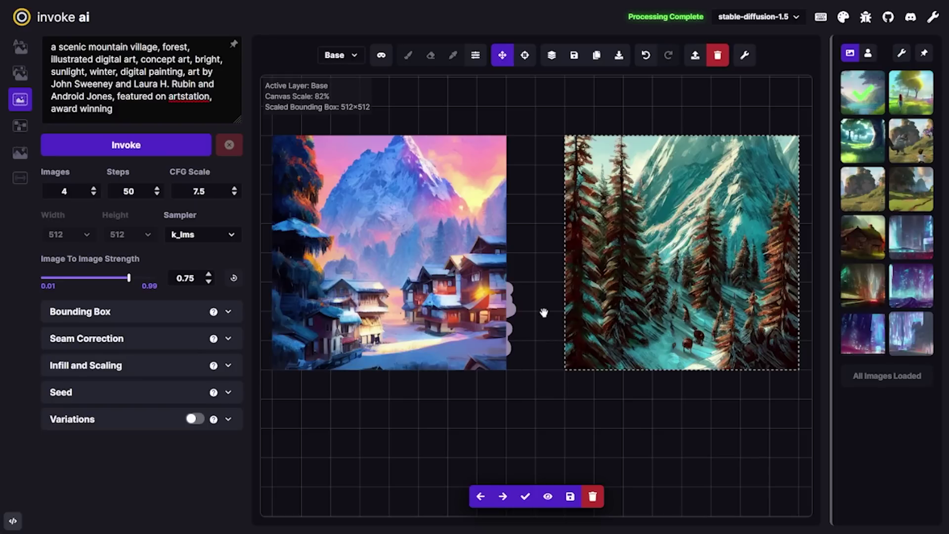
{"action": "left_click", "coordinate": [525, 497]}
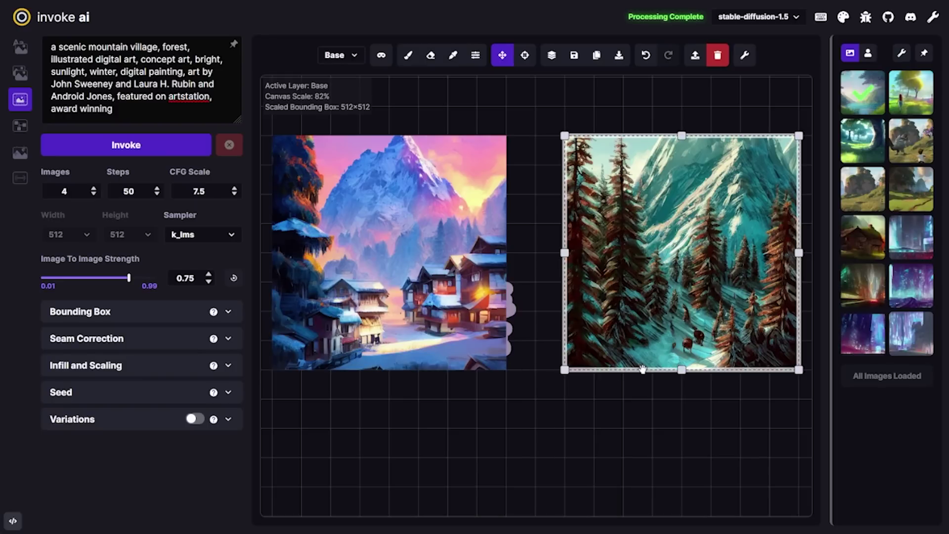
Position the bounding box across the empty gap so it overlaps both the village image and the forest image.
{"action": "left_click_drag", "start_coordinate": [643, 370], "coordinate": [496, 370]}
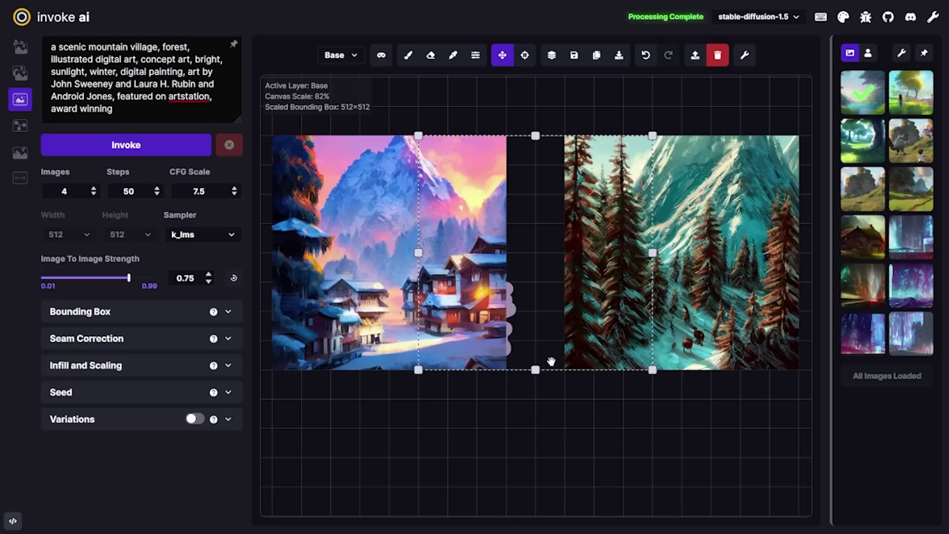
{"action": "left_click_drag", "start_coordinate": [587, 373], "coordinate": [450, 473]}
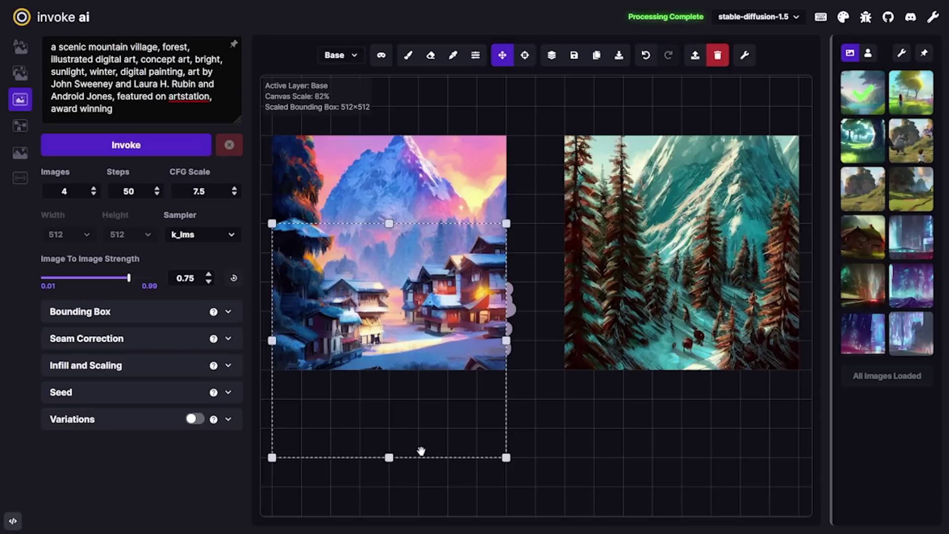
{"action": "left_click_drag", "start_coordinate": [421, 451], "coordinate": [579, 359]}
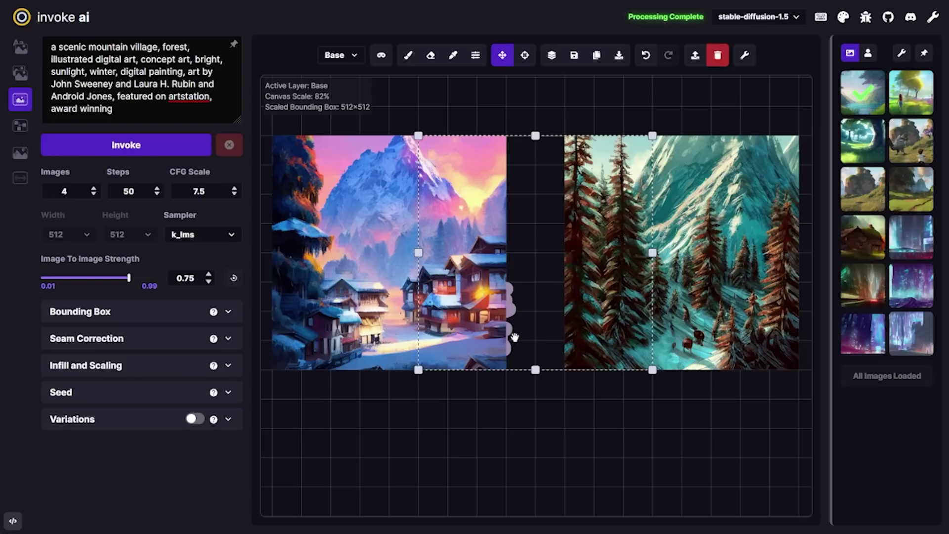
Switch to the Mask layer, enlarge the brush and mask the leftover mauve strokes along the village image's right edge.
{"action": "left_click", "coordinate": [346, 53]}
{"action": "key", "text": "q"}
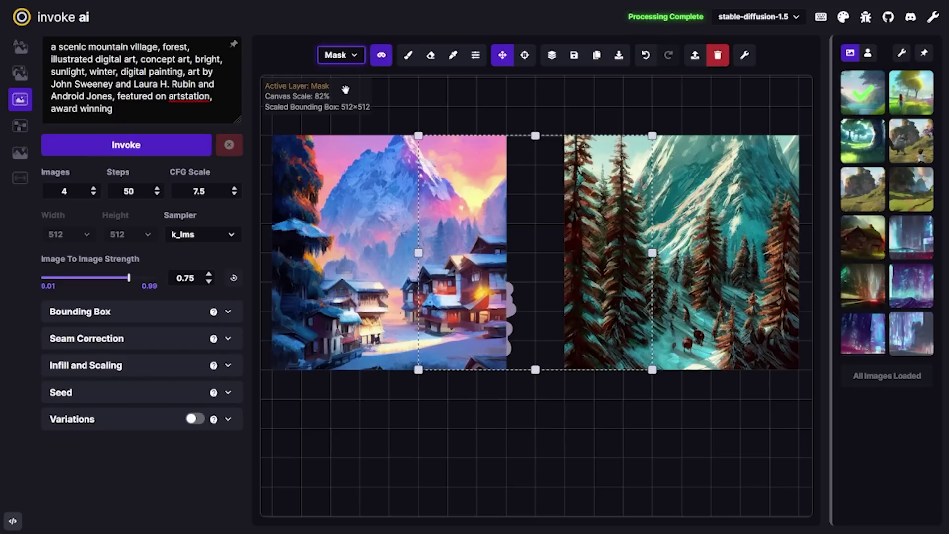
{"action": "left_click", "coordinate": [407, 58]}
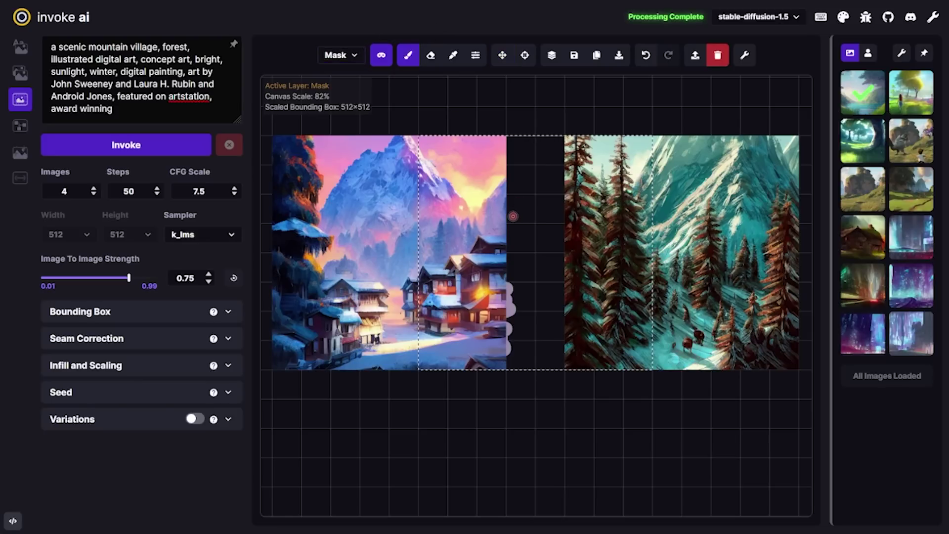
{"action": "key", "text": "bracketright"}
{"action": "key", "text": "bracketright"}
{"action": "key", "text": "bracketright"}
{"action": "left_click_drag", "start_coordinate": [508, 287], "coordinate": [510, 358]}
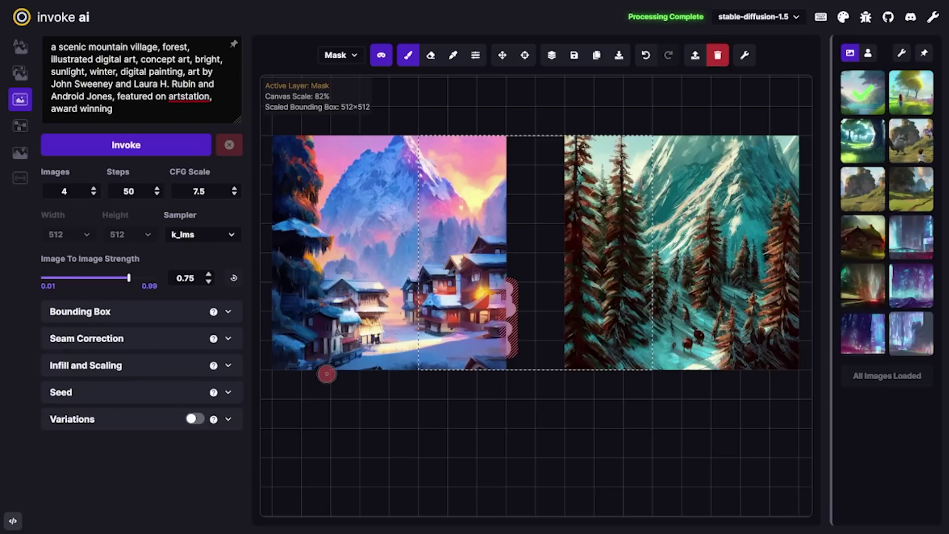
Generate four fills for the gap, compare them and accept the one with a large brown wooden house beside the pine.
{"action": "left_click", "coordinate": [147, 150]}
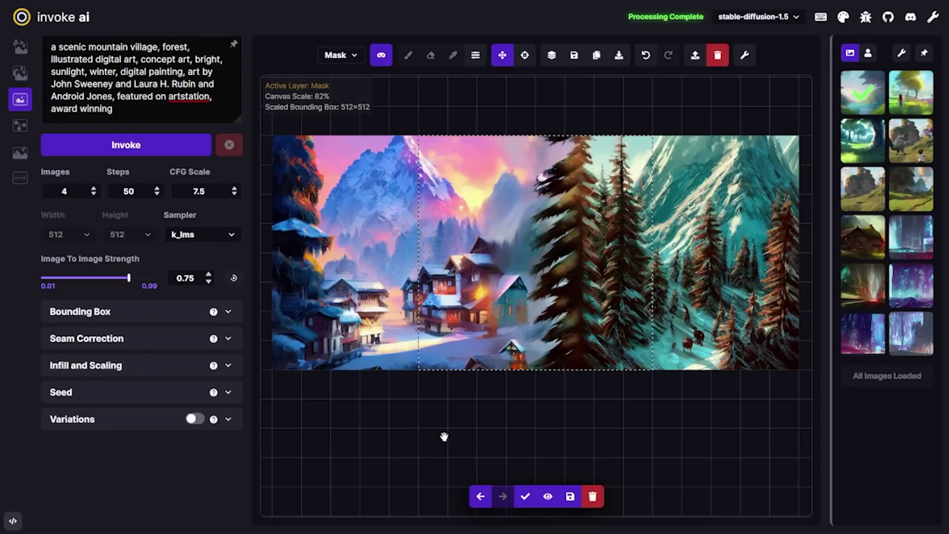
{"action": "left_click", "coordinate": [483, 500]}
{"action": "left_click", "coordinate": [483, 501]}
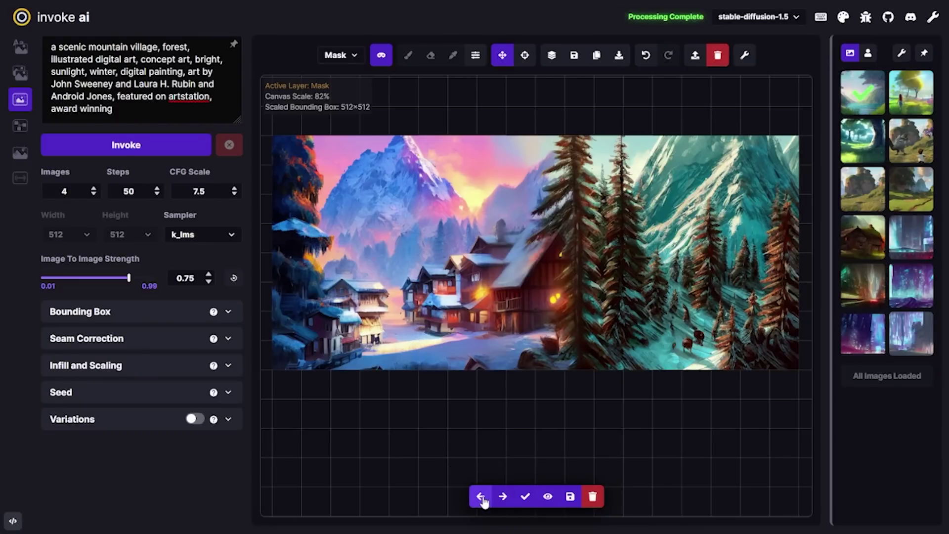
{"action": "left_click", "coordinate": [482, 500]}
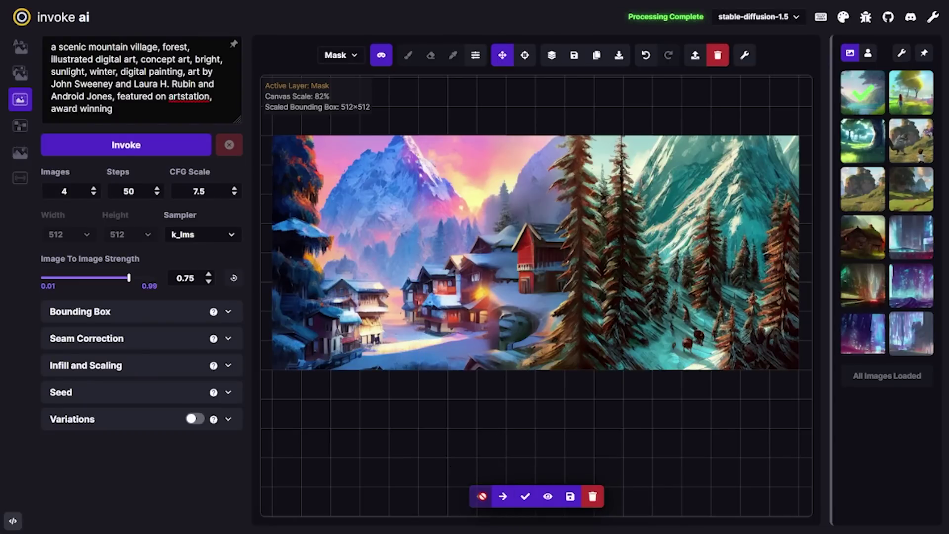
{"action": "left_click", "coordinate": [503, 498]}
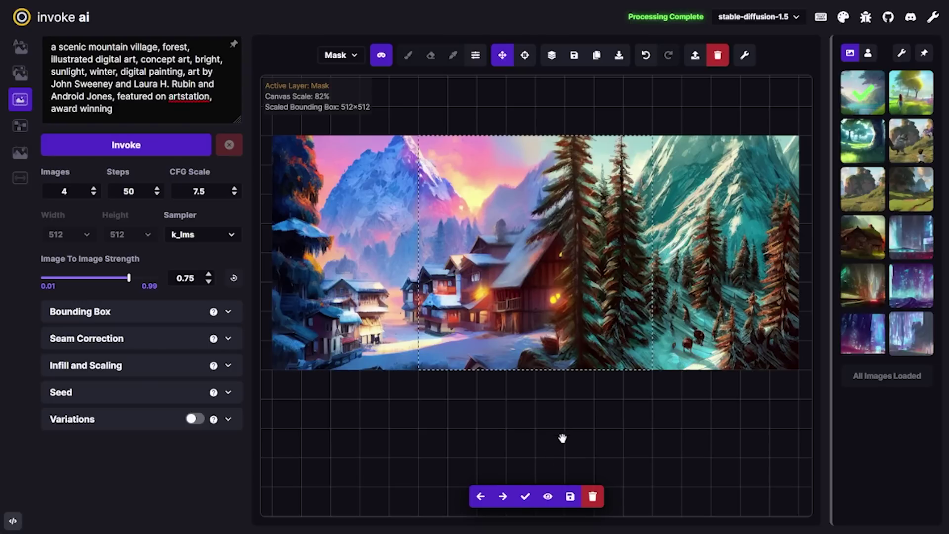
{"action": "left_click", "coordinate": [504, 497]}
{"action": "left_click", "coordinate": [504, 496]}
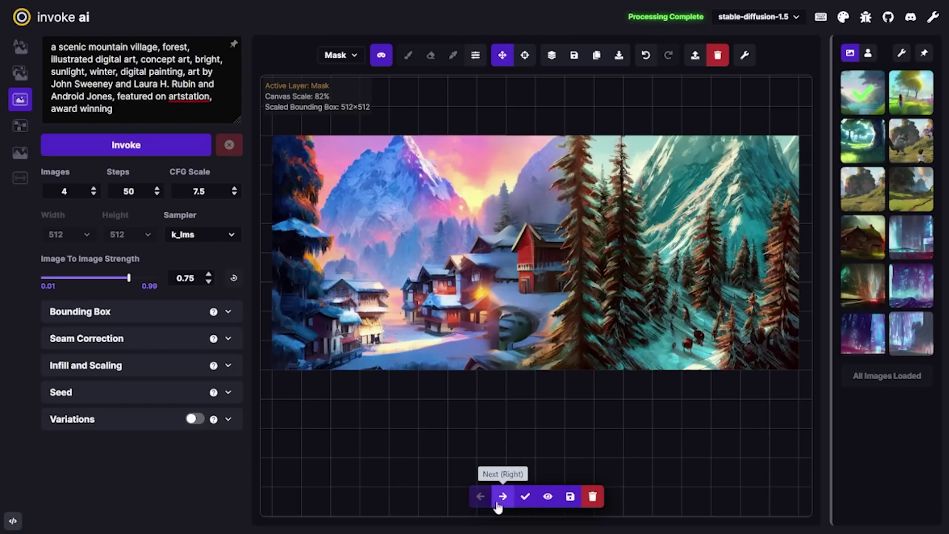
{"action": "left_click", "coordinate": [498, 502]}
{"action": "left_click", "coordinate": [480, 497]}
{"action": "left_click", "coordinate": [497, 502]}
{"action": "left_click", "coordinate": [480, 496]}
{"action": "left_click", "coordinate": [499, 500]}
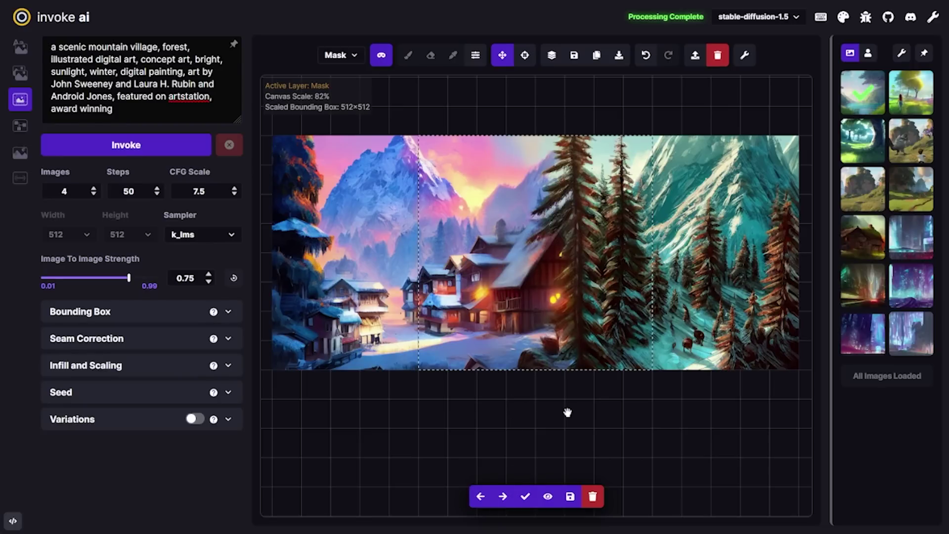
{"action": "left_click", "coordinate": [525, 497]}
Paint a short vertical mask stroke over the front of the large wooden house and clear it.
{"action": "left_click_drag", "start_coordinate": [510, 334], "coordinate": [509, 292]}
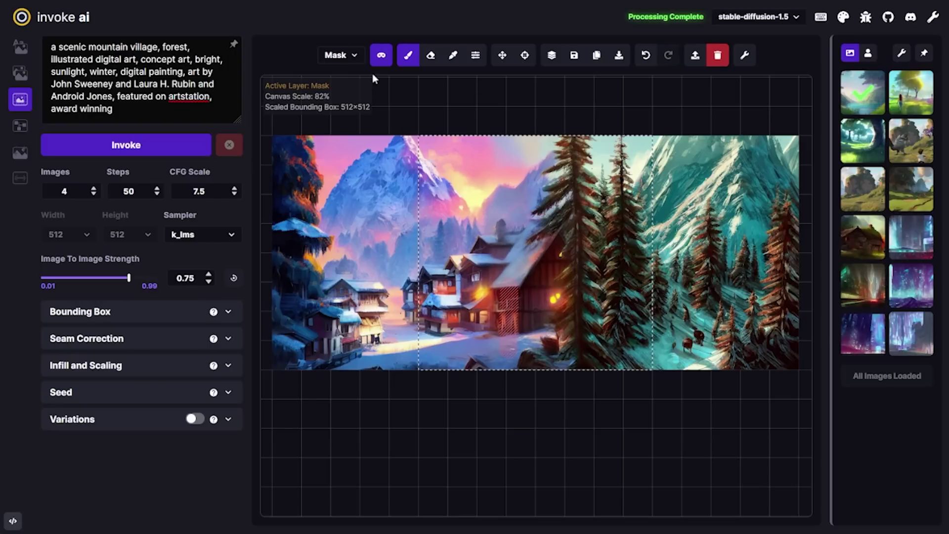
{"action": "mouse_move", "coordinate": [381, 54]}
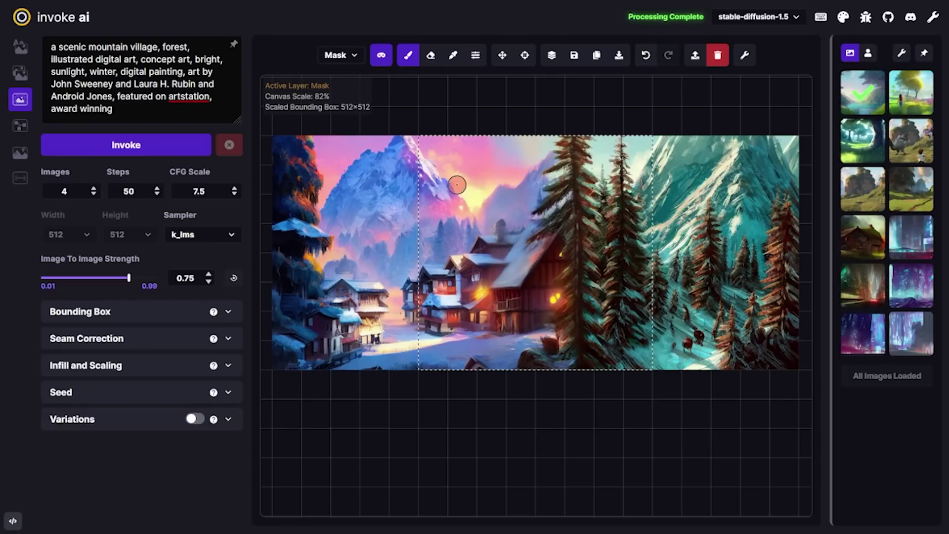
Move the bounding box over the forest image and switch the model to inpainting-1.5.
{"action": "left_click", "coordinate": [501, 56]}
{"action": "left_click_drag", "start_coordinate": [648, 298], "coordinate": [786, 298]}
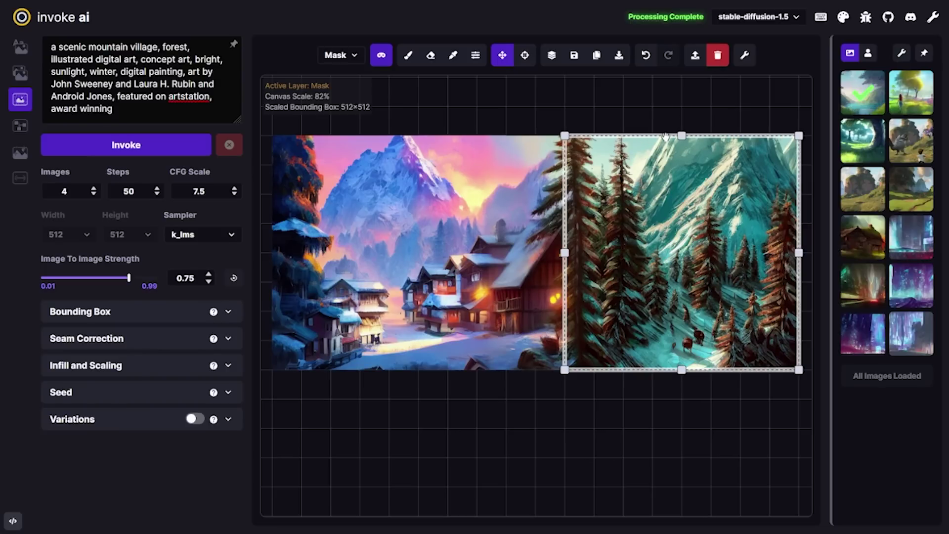
{"action": "left_click", "coordinate": [764, 49]}
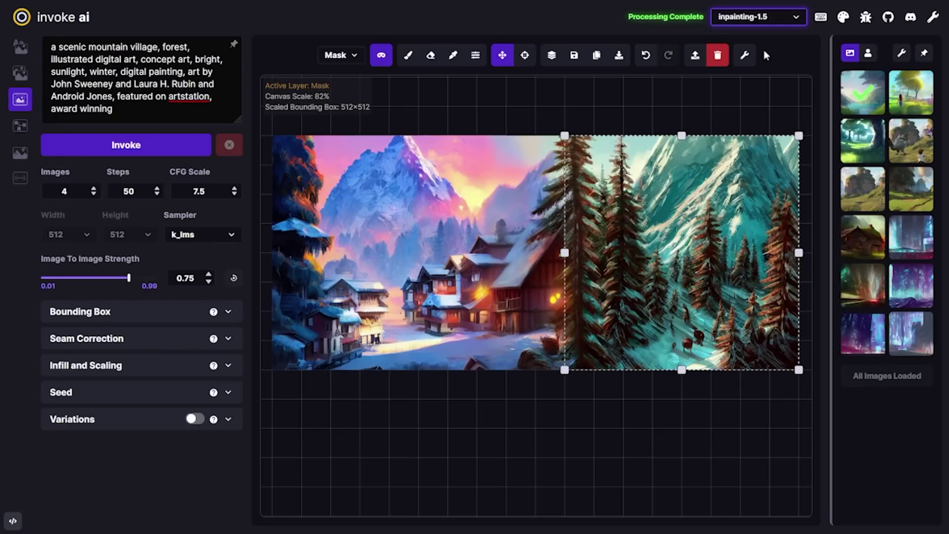
Paint mask strokes over three pines in the forest image: the middle one, the far-right one and the tall left one.
{"action": "left_click", "coordinate": [410, 56]}
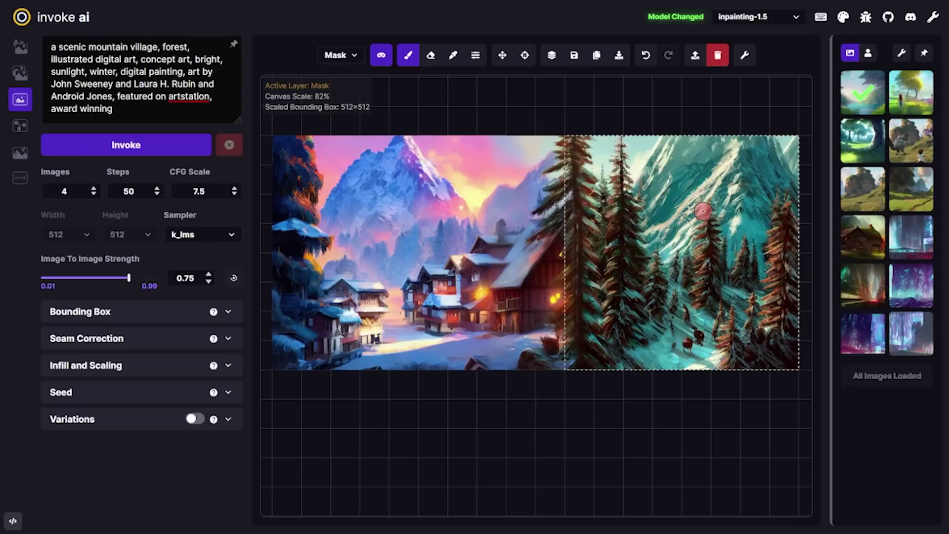
{"action": "left_click_drag", "start_coordinate": [704, 211], "coordinate": [700, 310]}
{"action": "mouse_move", "coordinate": [779, 233]}
{"action": "left_mouse_down"}
{"action": "mouse_move", "coordinate": [782, 207]}
{"action": "mouse_move", "coordinate": [771, 296]}
{"action": "mouse_move", "coordinate": [775, 218]}
{"action": "left_mouse_up"}
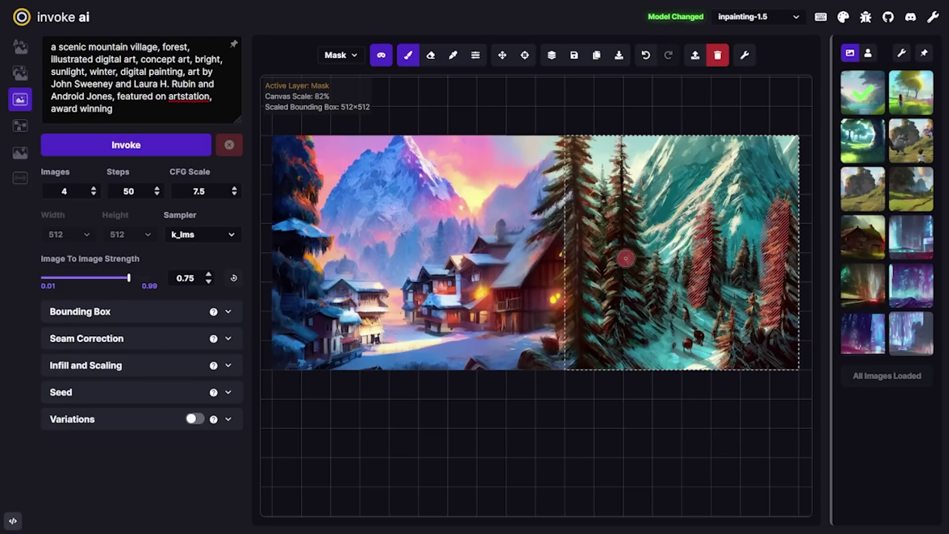
{"action": "left_click_drag", "start_coordinate": [619, 153], "coordinate": [612, 346]}
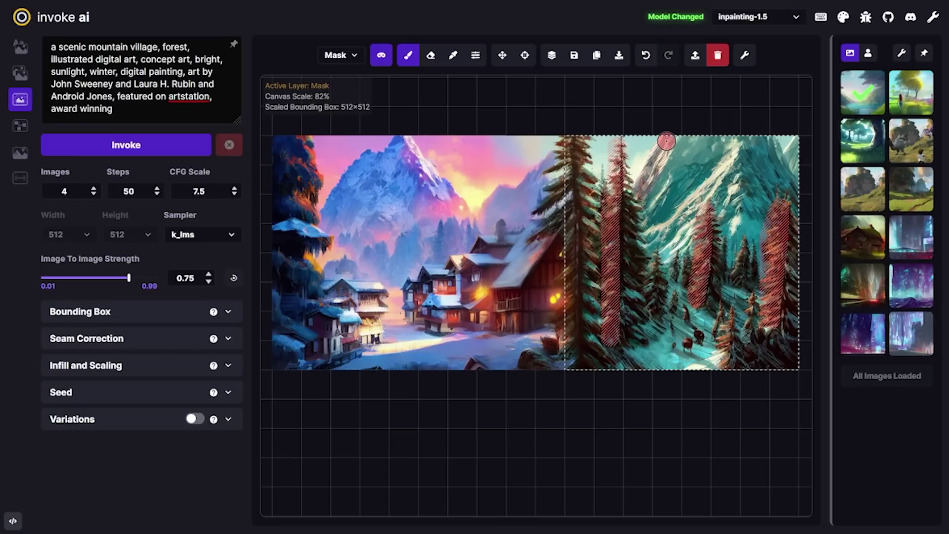
Replace "a scenic mountain village," at the start of the prompt with "sunset in mountain" before "forest".
{"action": "left_click", "coordinate": [52, 47]}
{"action": "type", "text": "sunset in"}
{"action": "key", "text": "ctrl+shift+Right"}
{"action": "key", "text": "ctrl+shift+Right"}
{"action": "key", "text": "ctrl+shift+Right"}
{"action": "key", "text": "ctrl+shift+Right"}
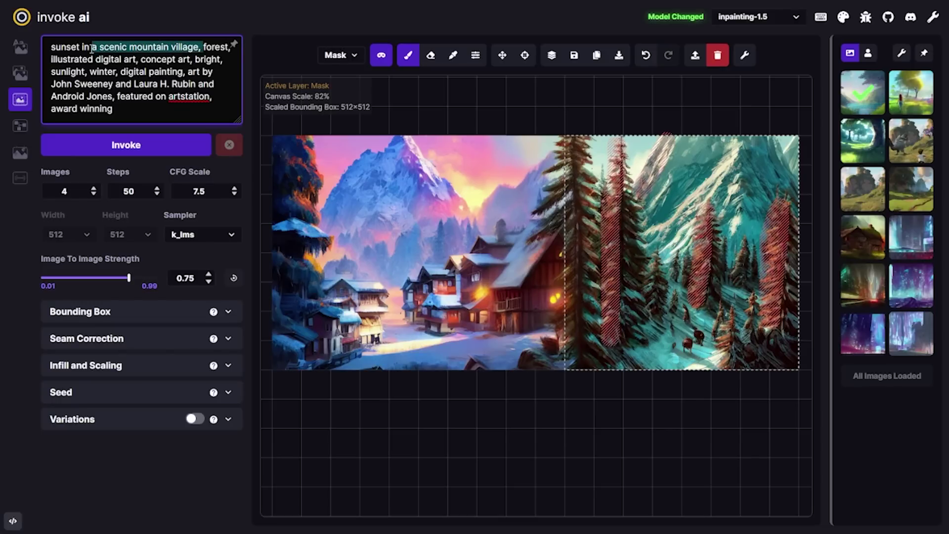
{"action": "key", "text": "BackSpace"}
{"action": "type", "text": "mount"}
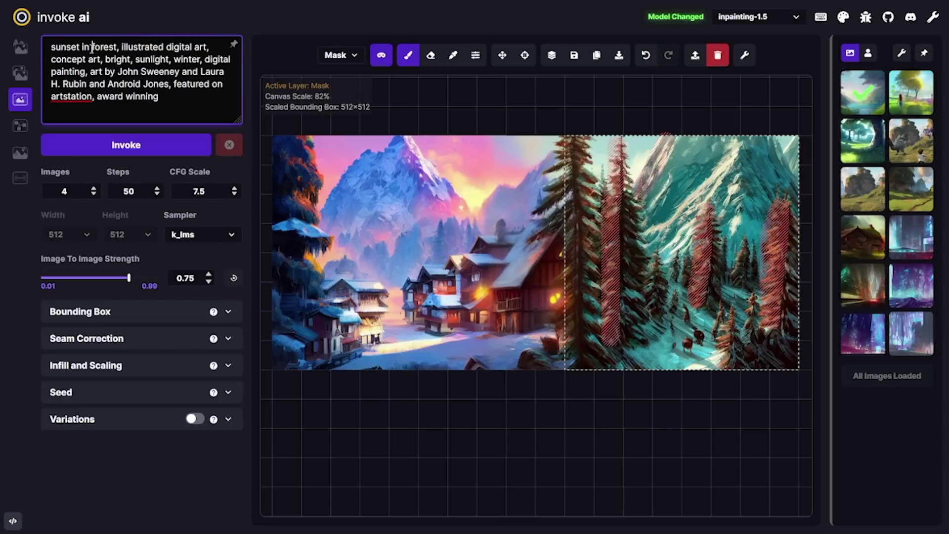
{"action": "type", "text": "ain"}
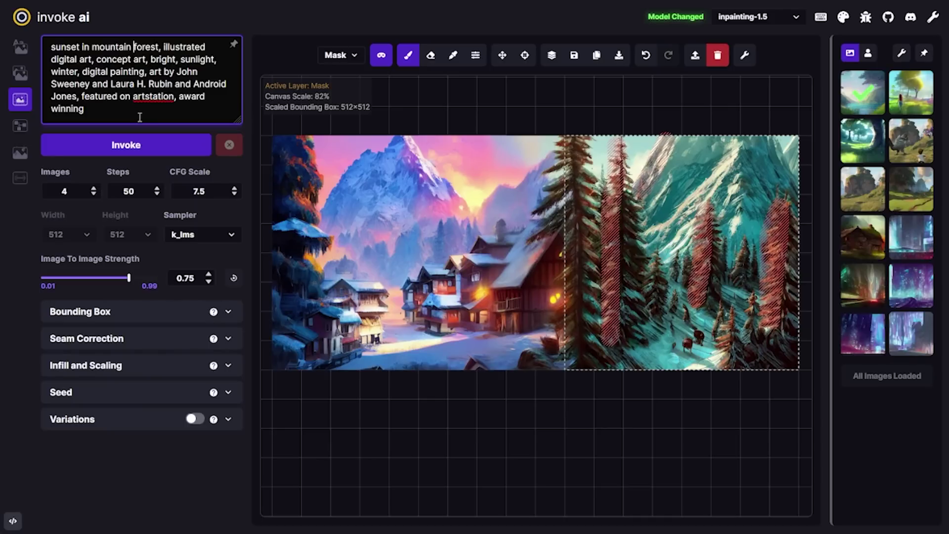
Generate four inpainted versions of the masked pines, compare them with the original and accept the one with orange-lit trees.
{"action": "left_click", "coordinate": [140, 144]}
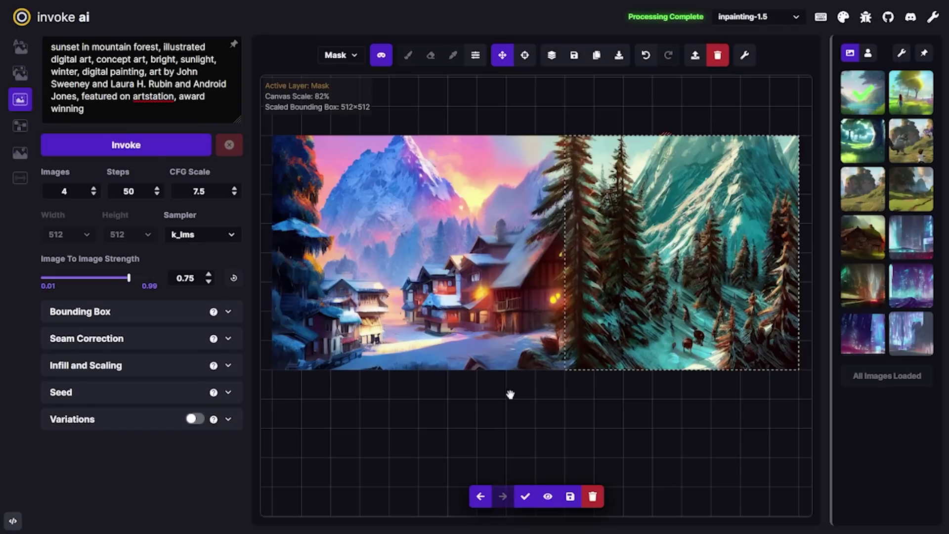
{"action": "left_click", "coordinate": [482, 499]}
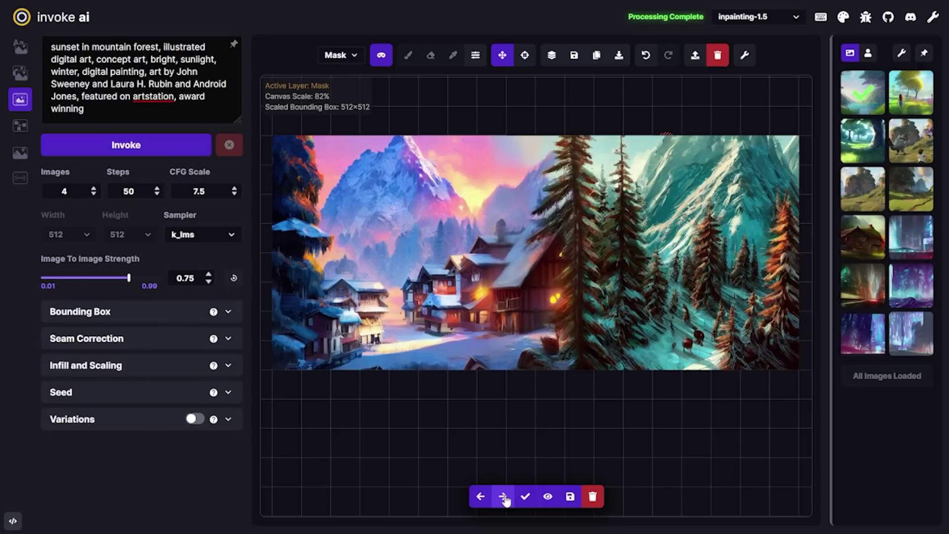
{"action": "left_click", "coordinate": [504, 499]}
{"action": "left_click", "coordinate": [483, 498]}
{"action": "left_click", "coordinate": [492, 499]}
{"action": "left_click", "coordinate": [493, 499]}
{"action": "left_click", "coordinate": [502, 499]}
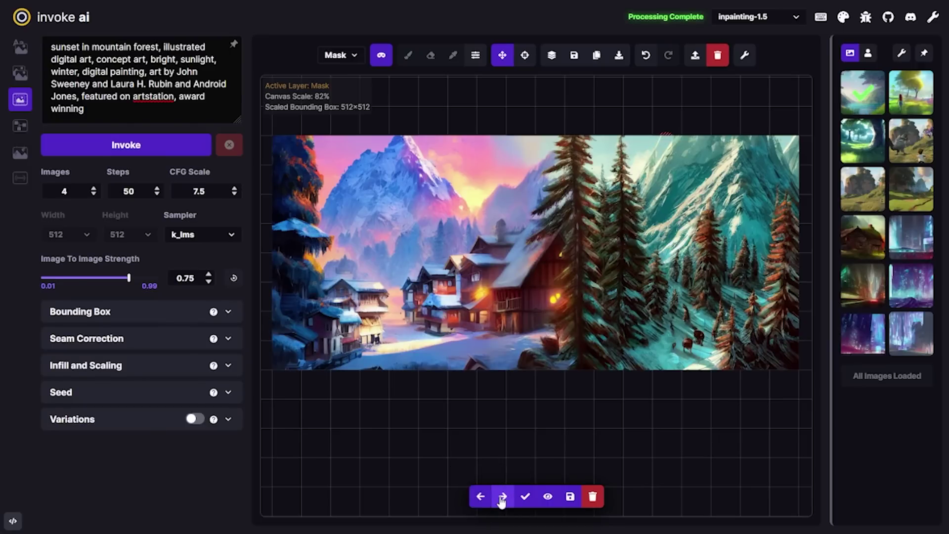
{"action": "left_click", "coordinate": [503, 499]}
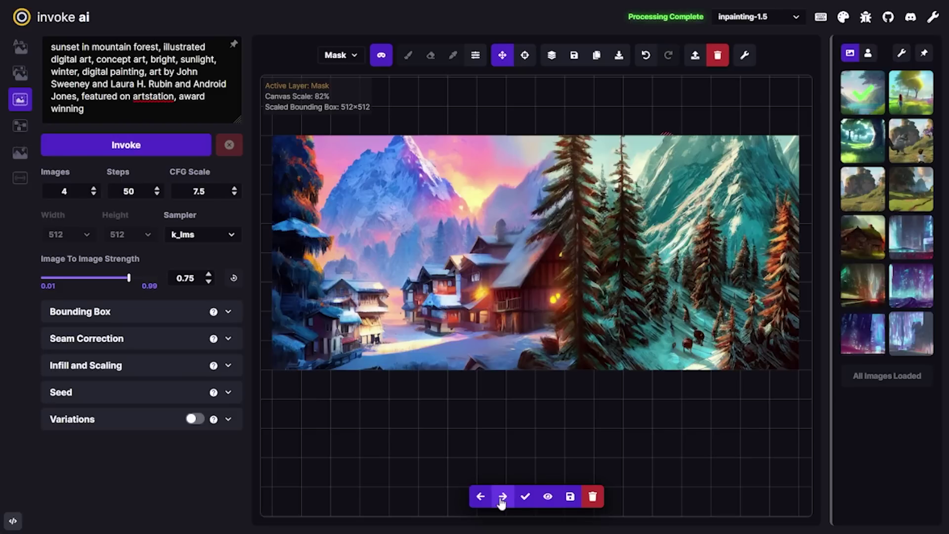
{"action": "left_click", "coordinate": [547, 496]}
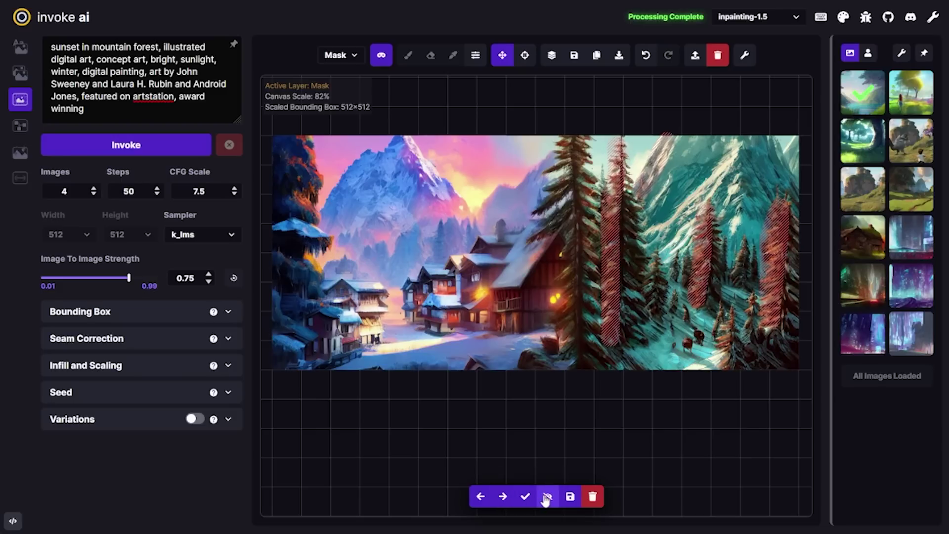
{"action": "left_click", "coordinate": [546, 496]}
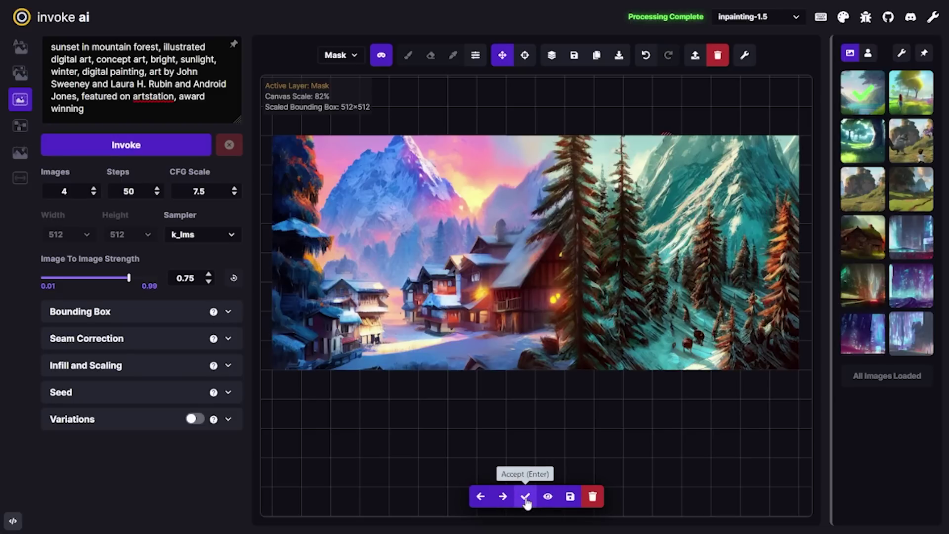
{"action": "left_click", "coordinate": [526, 498]}
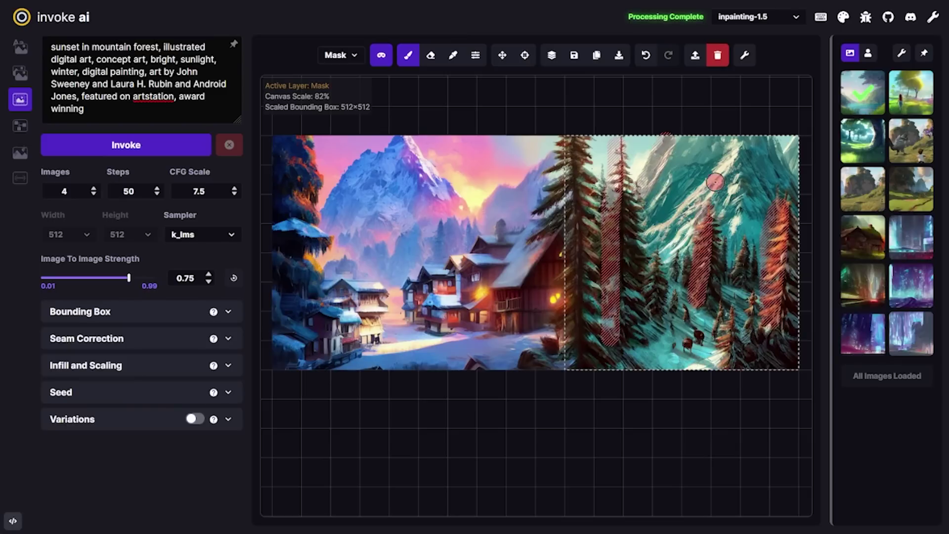
Clear the mask and switch the model back to stable-diffusion-1.5.
{"action": "key", "text": "shift+c"}
{"action": "left_click", "coordinate": [759, 17]}
{"action": "left_click", "coordinate": [746, 36]}
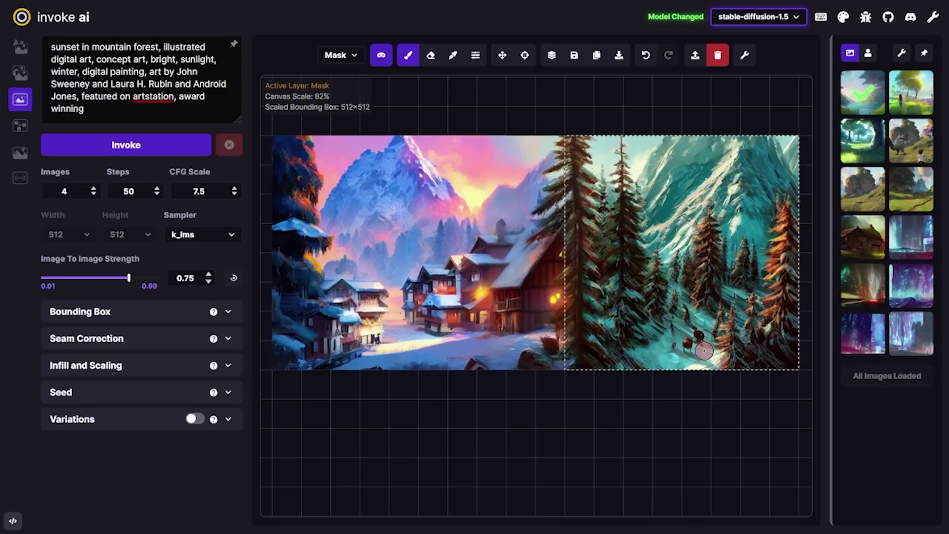
Expand the infill and scaling settings and shrink the bounding box to a small square around the two dark animals on the snowy slope.
{"action": "scroll", "coordinate": [704, 352], "scroll_direction": "up", "scroll_amount": 5}
{"action": "key", "text": "v"}
{"action": "scroll", "coordinate": [646, 477], "scroll_direction": "down", "scroll_amount": 4}
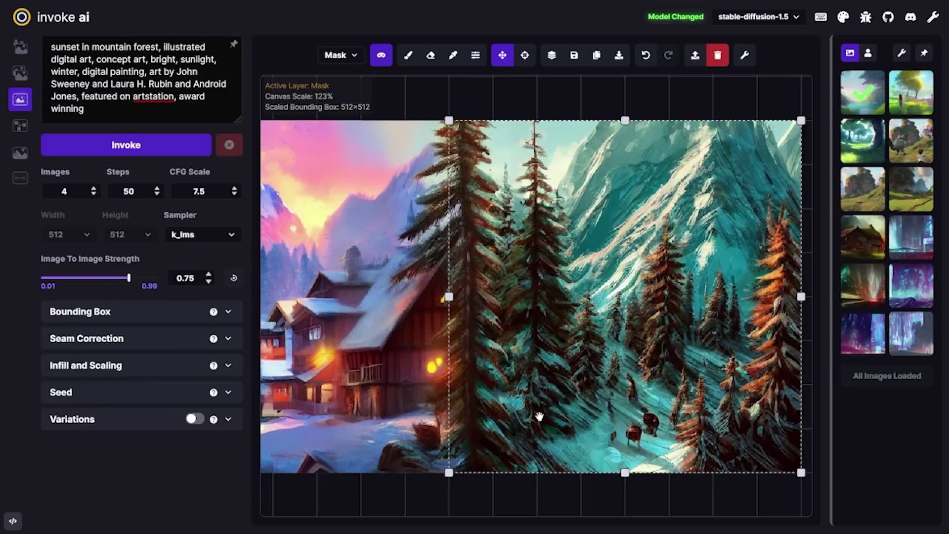
{"action": "left_click", "coordinate": [175, 375]}
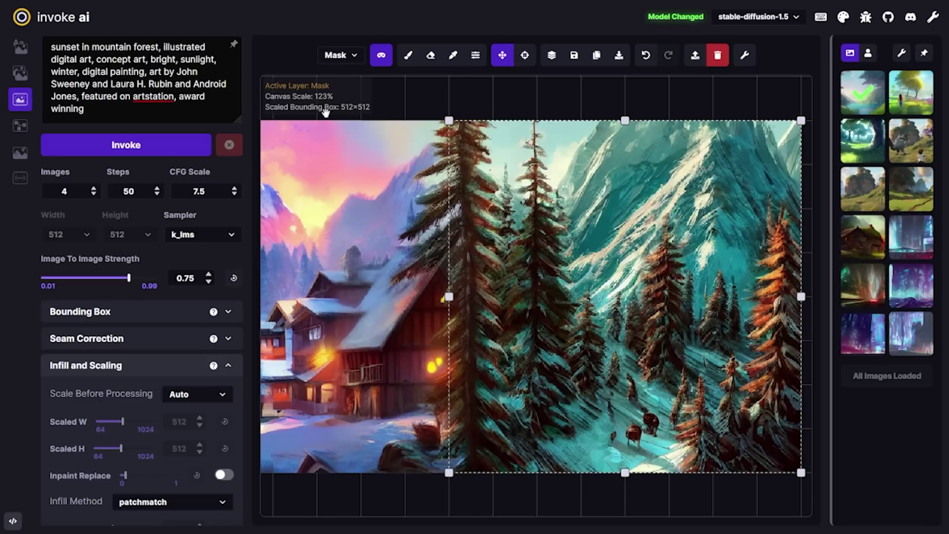
{"action": "left_click_drag", "start_coordinate": [449, 121], "coordinate": [589, 383]}
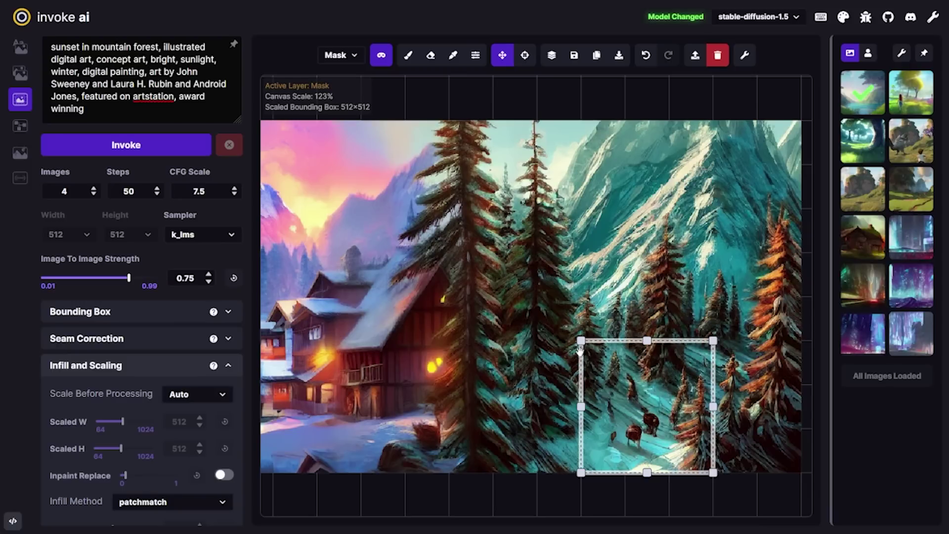
{"action": "left_click_drag", "start_coordinate": [581, 341], "coordinate": [617, 373]}
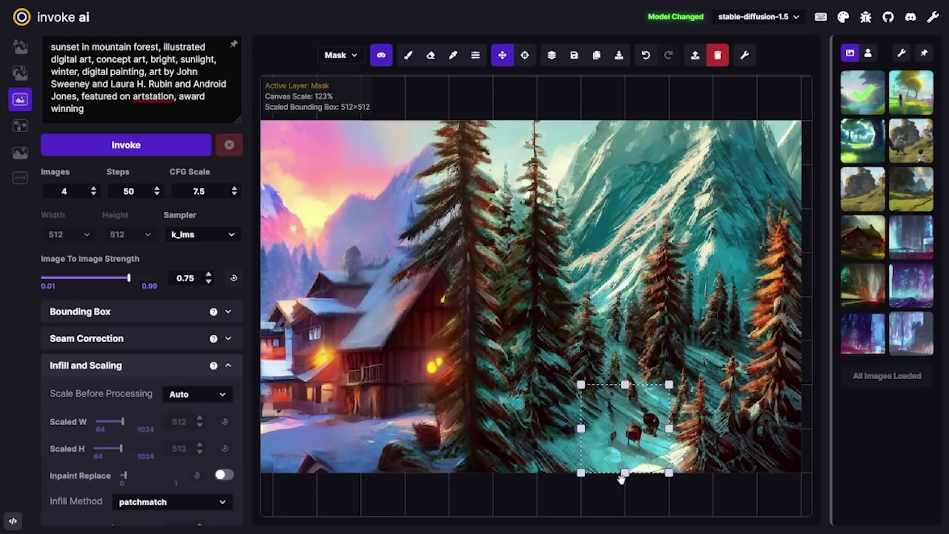
Paint a mask over the two dark animals inside the bounding box.
{"action": "scroll", "coordinate": [647, 460], "scroll_direction": "up", "scroll_amount": 5}
{"action": "key", "text": "b"}
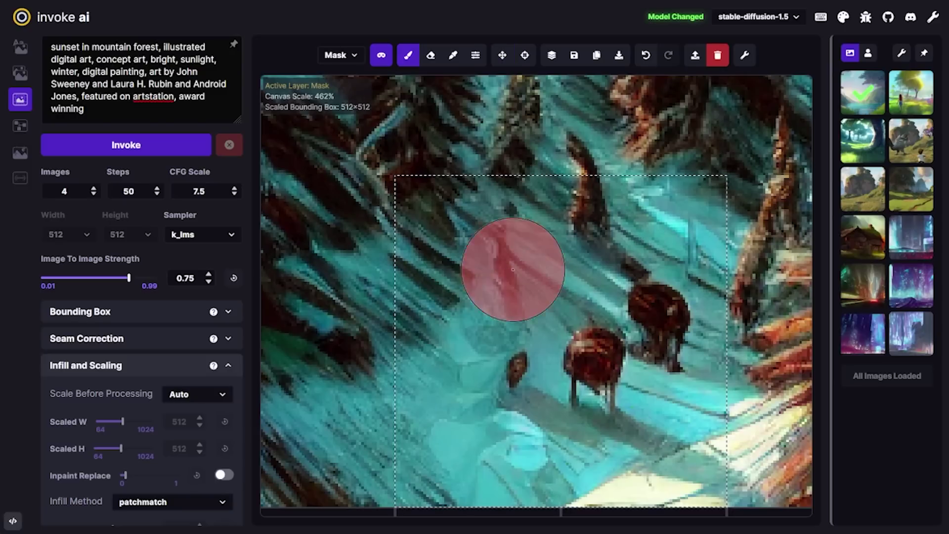
{"action": "mouse_move", "coordinate": [577, 368]}
{"action": "left_mouse_down"}
{"action": "mouse_move", "coordinate": [624, 355]}
{"action": "mouse_move", "coordinate": [643, 314]}
{"action": "mouse_move", "coordinate": [665, 329]}
{"action": "left_mouse_up"}
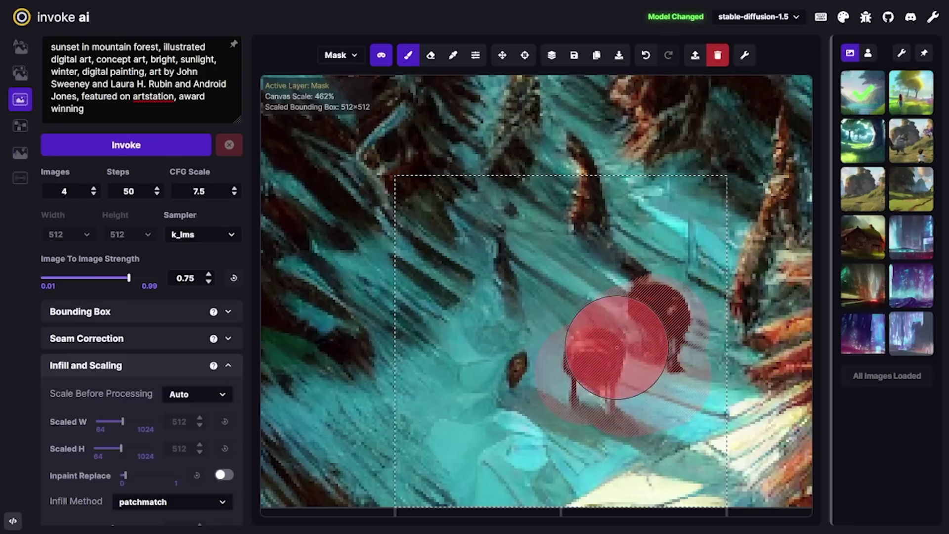
Replace "sunset in mountain forest" at the start of the prompt with "two deer in a winter valley".
{"action": "double_click", "coordinate": [67, 45]}
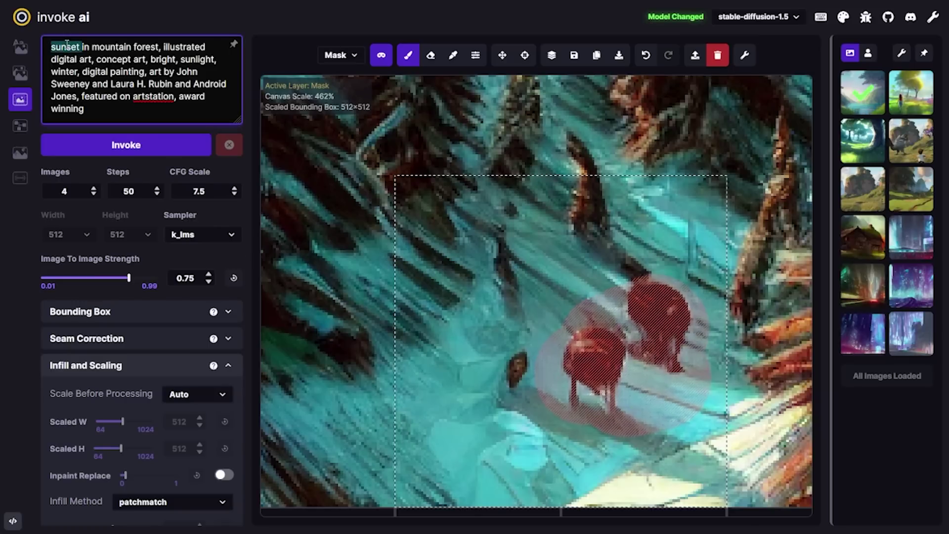
{"action": "left_click", "coordinate": [131, 46], "text": "shift"}
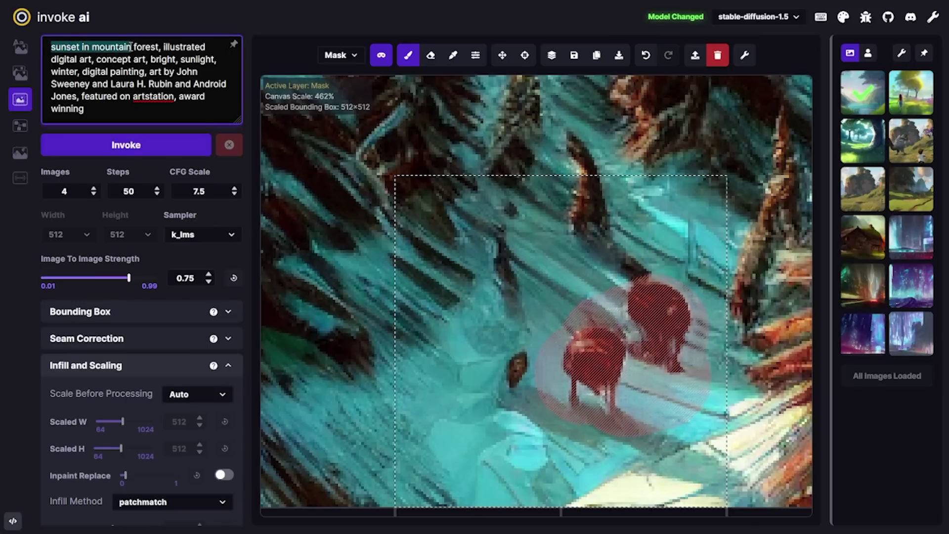
{"action": "type", "text": "two deer in a"}
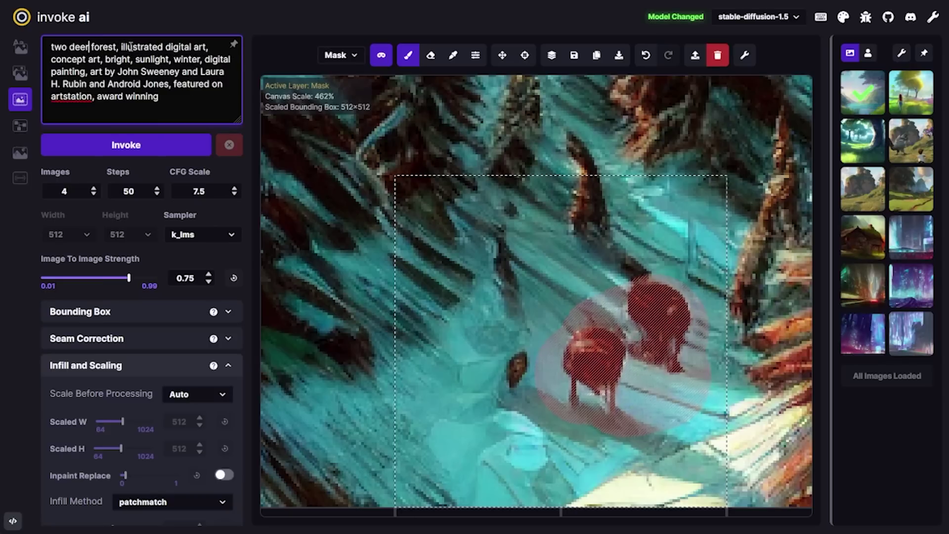
{"action": "type", "text": " winter valley"}
{"action": "key", "text": "Delete"}
{"action": "key", "text": "Delete"}
{"action": "key", "text": "Delete"}
{"action": "key", "text": "Delete"}
{"action": "key", "text": "Delete"}
{"action": "key", "text": "Delete"}
{"action": "key", "text": "Delete"}
Generate four inpainted versions of the masked animals, compare them and accept the one with two brown deer standing close together.
{"action": "left_click", "coordinate": [142, 143]}
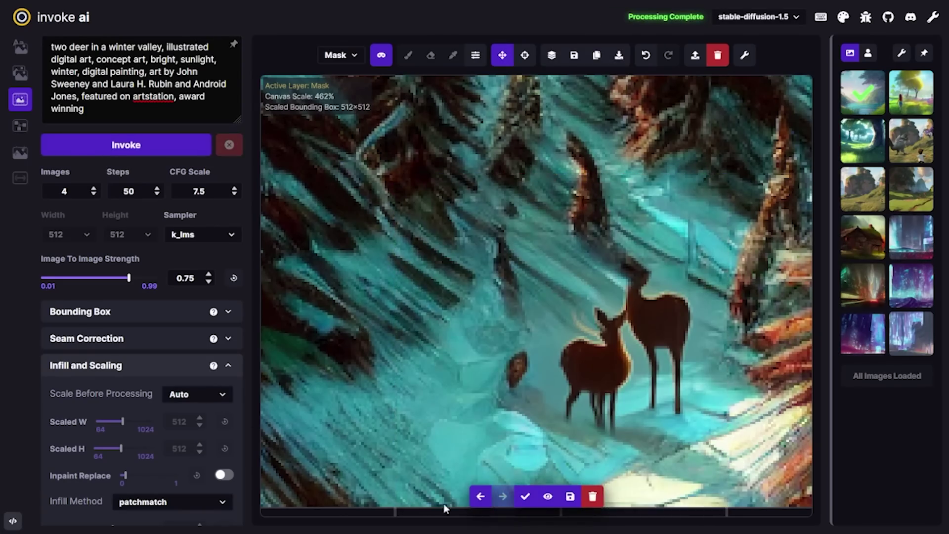
{"action": "left_click", "coordinate": [488, 502]}
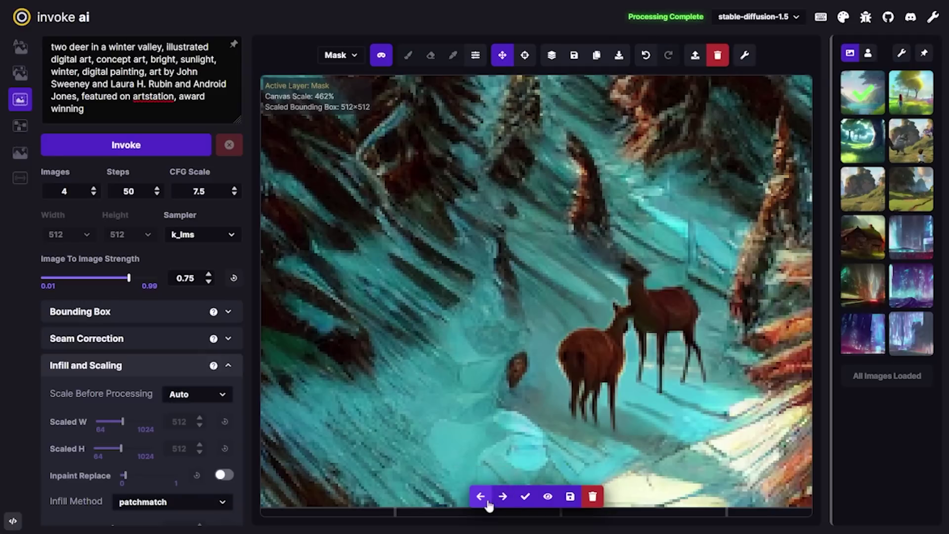
{"action": "left_click", "coordinate": [488, 502]}
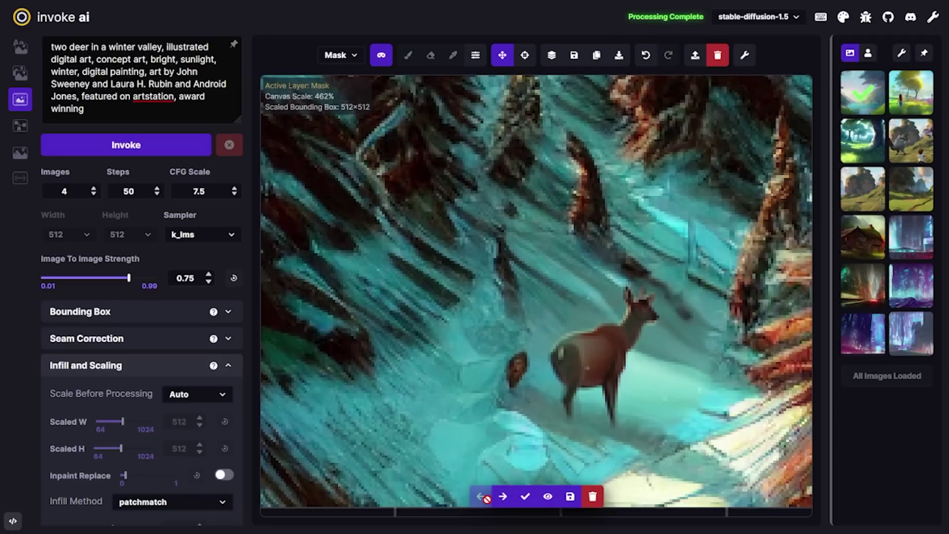
{"action": "left_click", "coordinate": [502, 498]}
{"action": "left_click", "coordinate": [502, 499]}
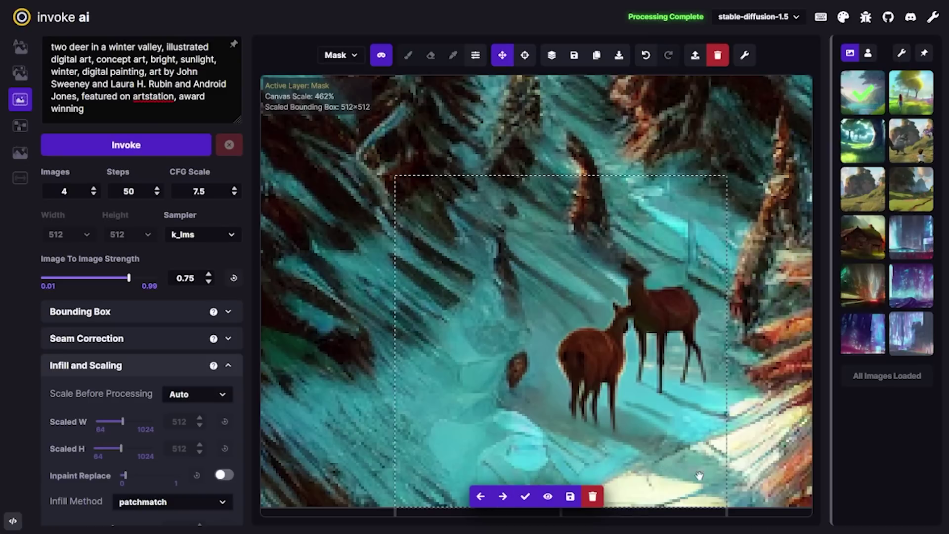
{"action": "key", "text": "b"}
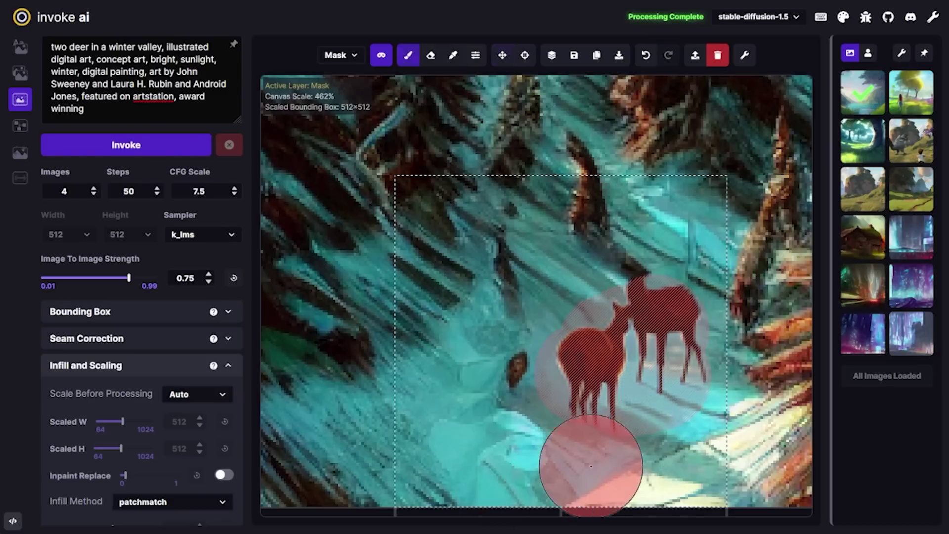
{"action": "scroll", "coordinate": [594, 415], "scroll_direction": "down", "scroll_amount": 5}
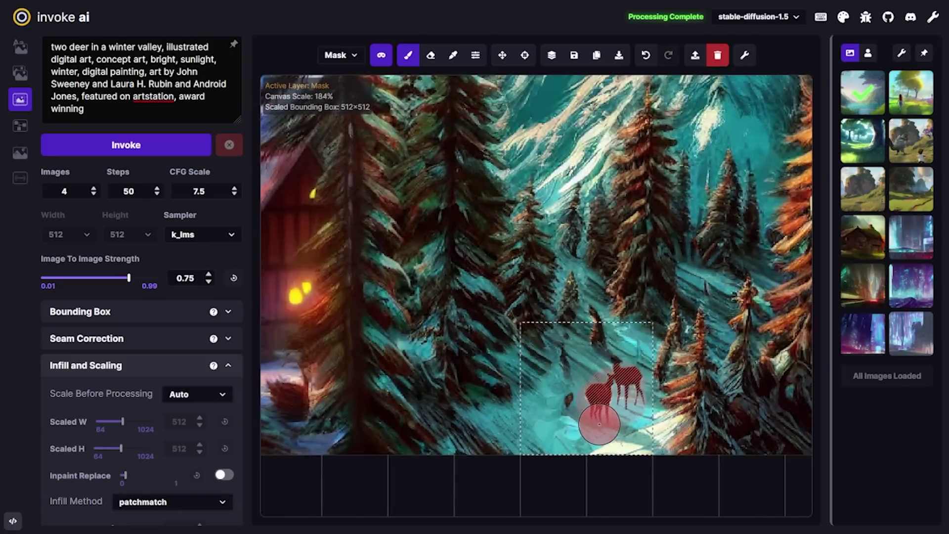
{"action": "scroll", "coordinate": [568, 438], "scroll_direction": "down", "scroll_amount": 5}
{"action": "key", "text": "v"}
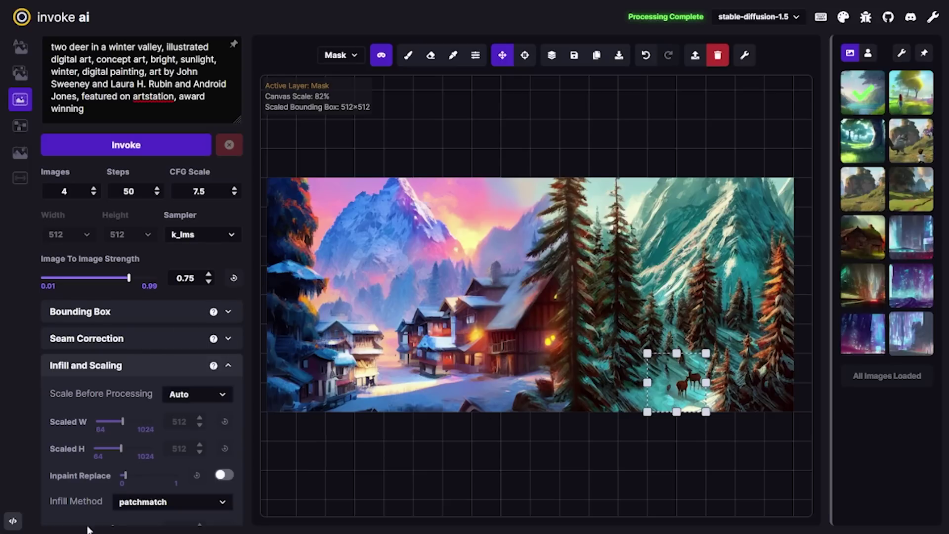
{"action": "left_click", "coordinate": [73, 503]}
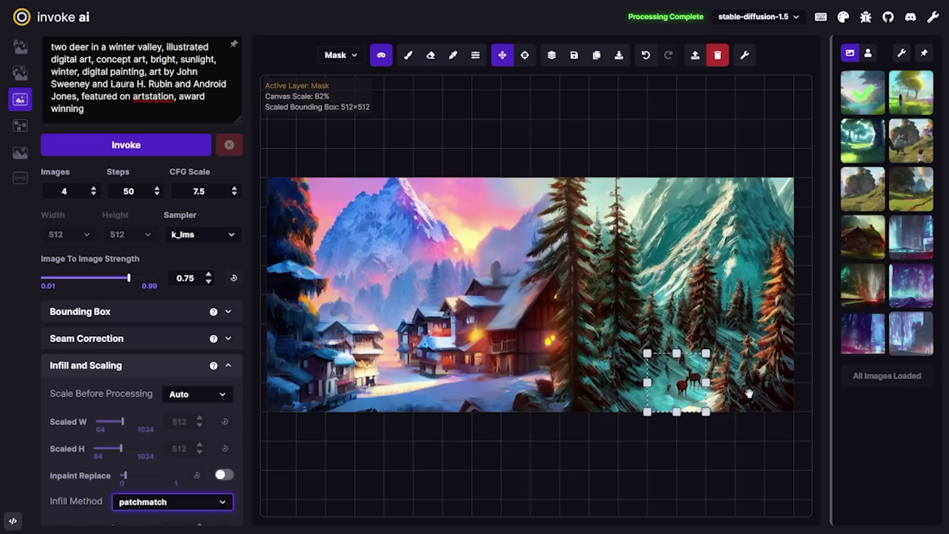
{"action": "left_click", "coordinate": [102, 517]}
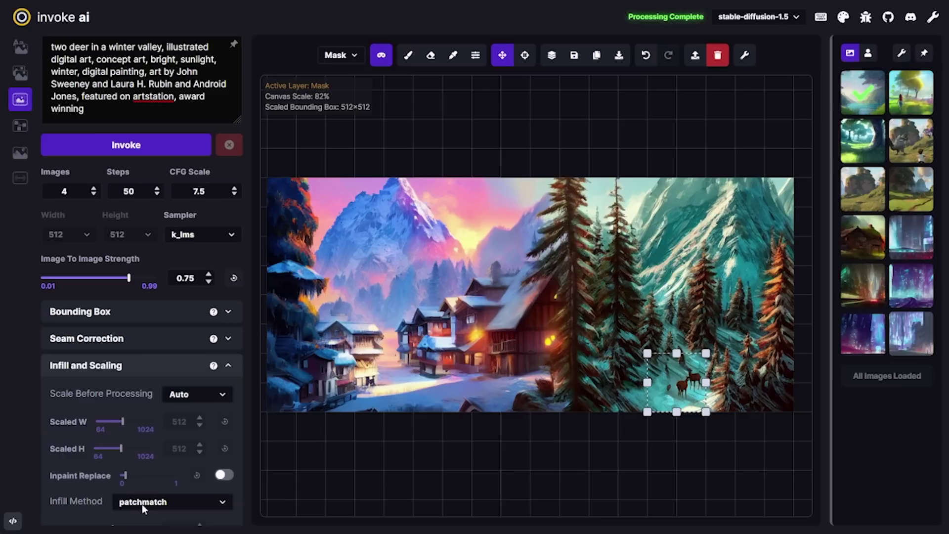
{"action": "left_click", "coordinate": [143, 505]}
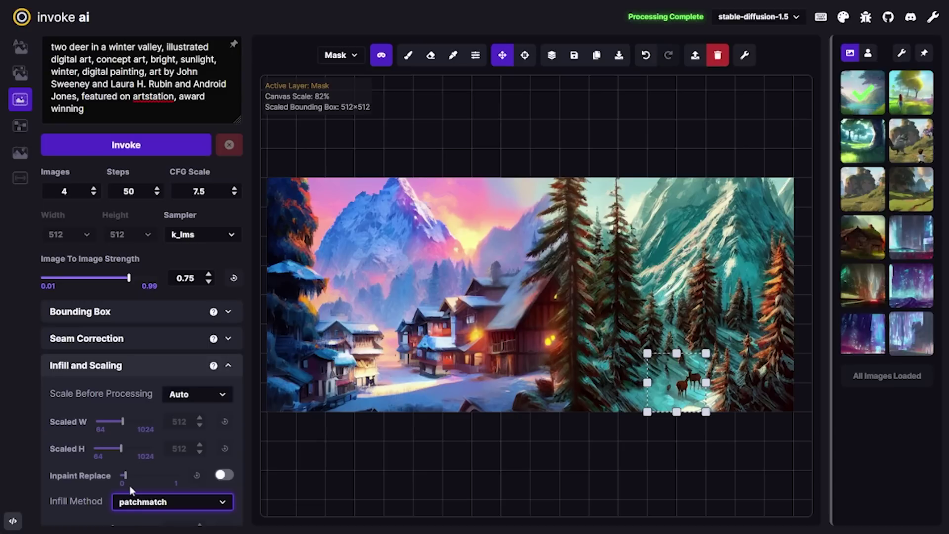
{"action": "left_click", "coordinate": [652, 368]}
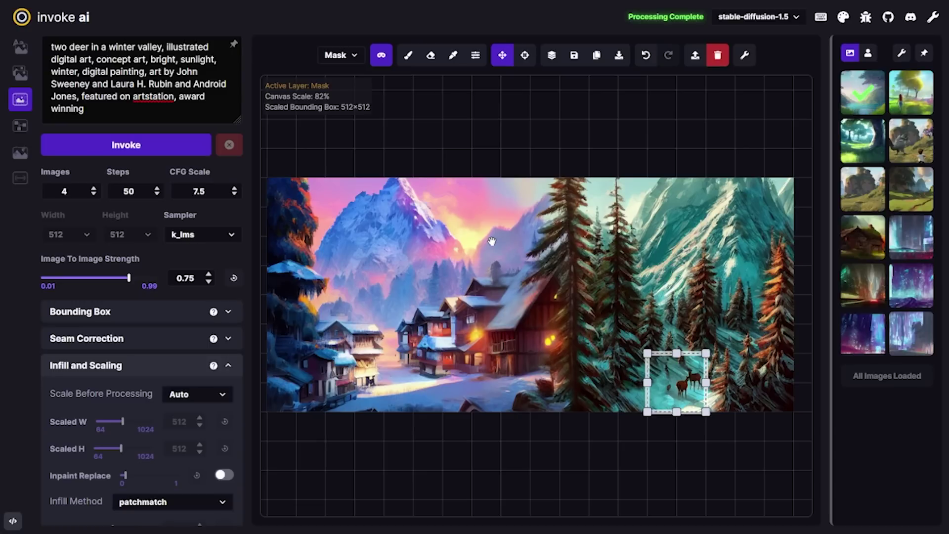
Save the whole canvas illustration to the gallery.
{"action": "left_click", "coordinate": [576, 66]}
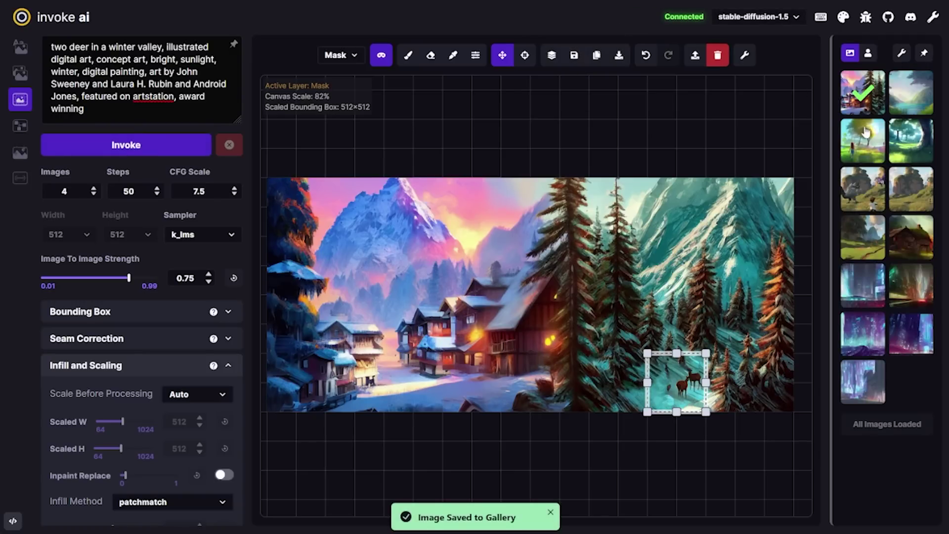
Resize the bounding box to 704×512 across the cabins and central pines and save only that region to the gallery.
{"action": "left_click_drag", "start_coordinate": [676, 381], "coordinate": [708, 419]}
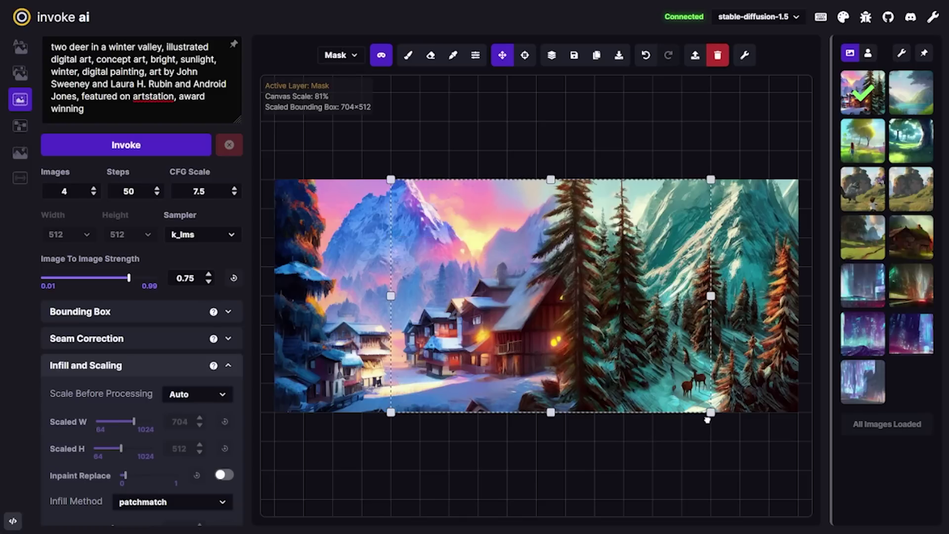
{"action": "left_click", "coordinate": [745, 57]}
{"action": "left_click", "coordinate": [574, 59]}
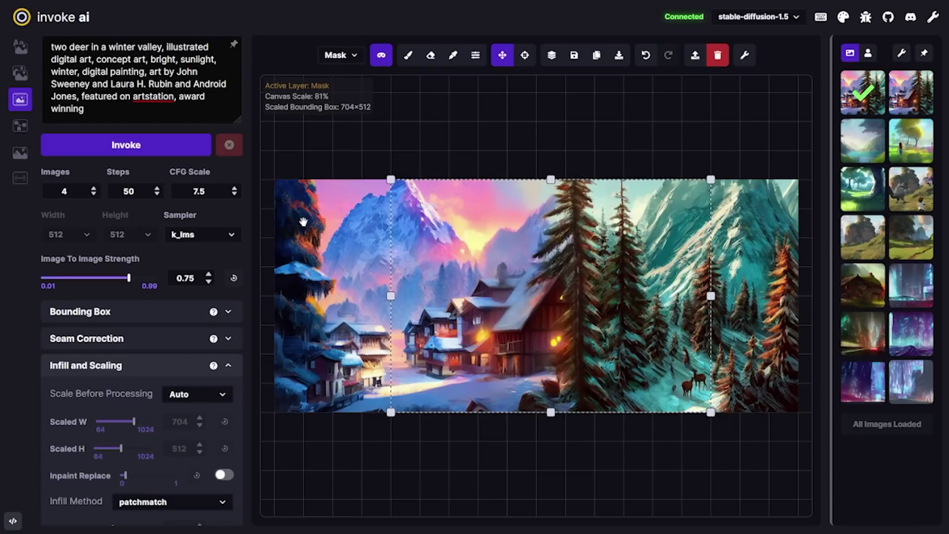
Switch to the text-to-image workspace and compare the cropped and full-width village images saved in the gallery.
{"action": "key", "text": "1"}
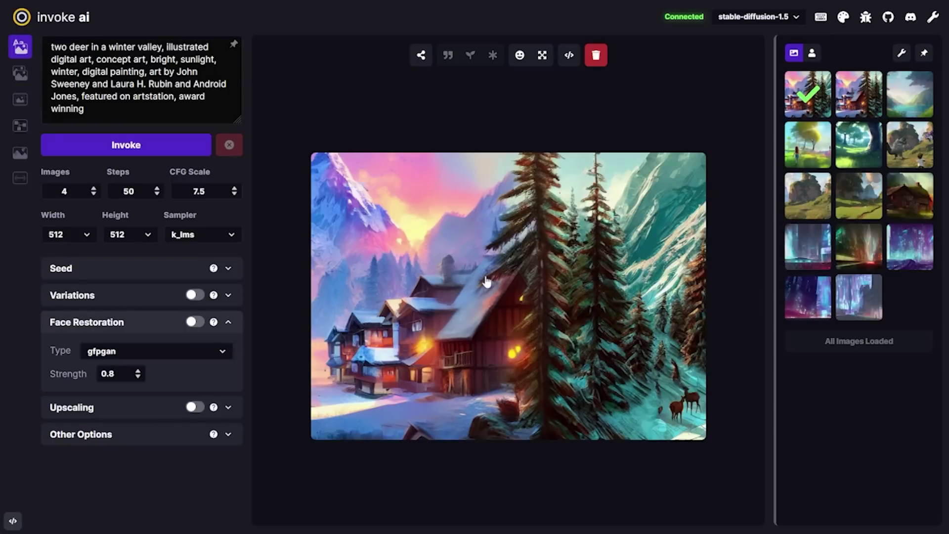
{"action": "key", "text": "Right"}
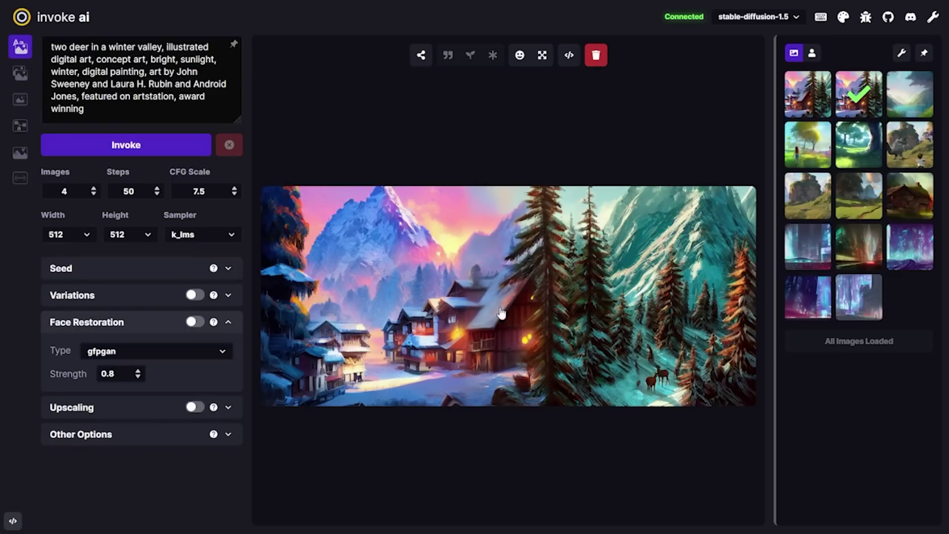
{"action": "left_click", "coordinate": [813, 101]}
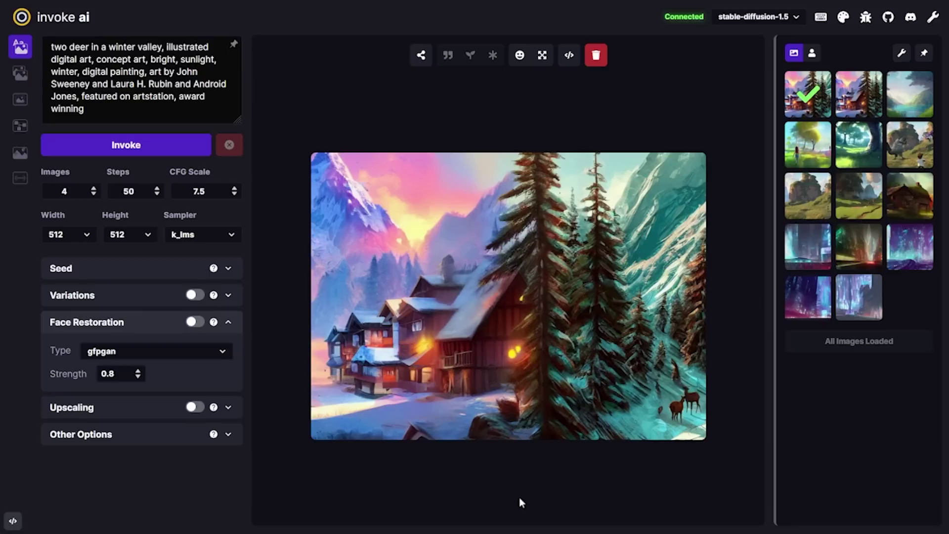
{"action": "left_click", "coordinate": [865, 103]}
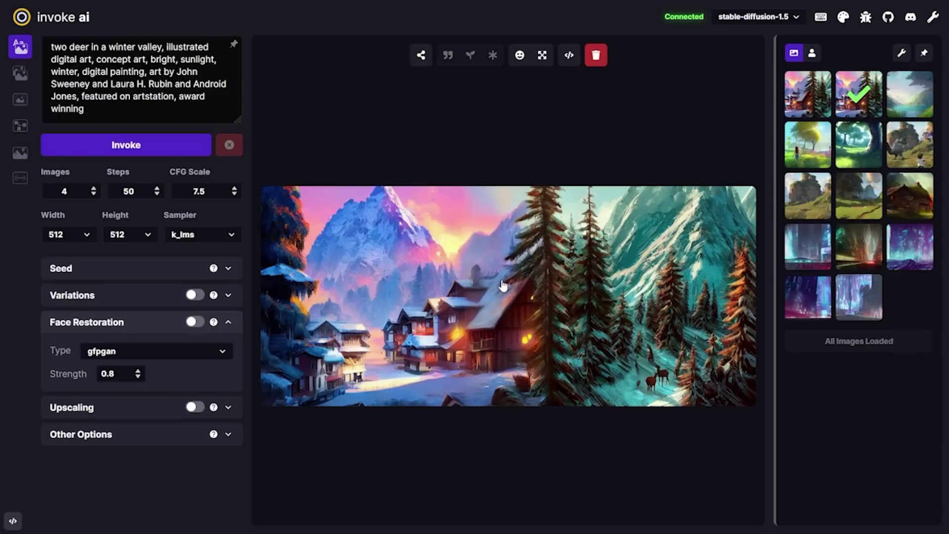
View the gallery images in the enlarged viewer, ending on the girl in the sunny meadow, and zoom that image in and out.
{"action": "key", "text": "z"}
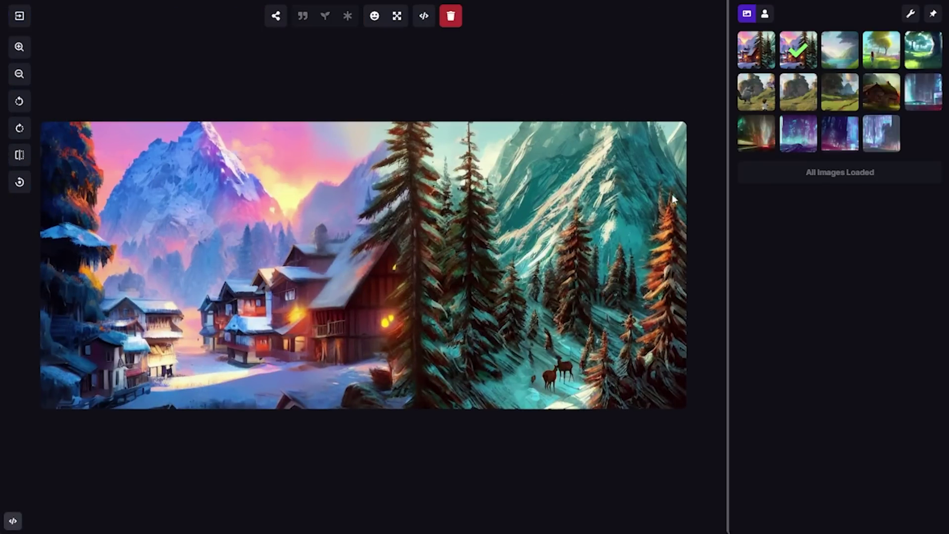
{"action": "left_click", "coordinate": [763, 55]}
{"action": "left_click", "coordinate": [809, 62]}
{"action": "left_click", "coordinate": [841, 67]}
{"action": "left_click", "coordinate": [882, 69]}
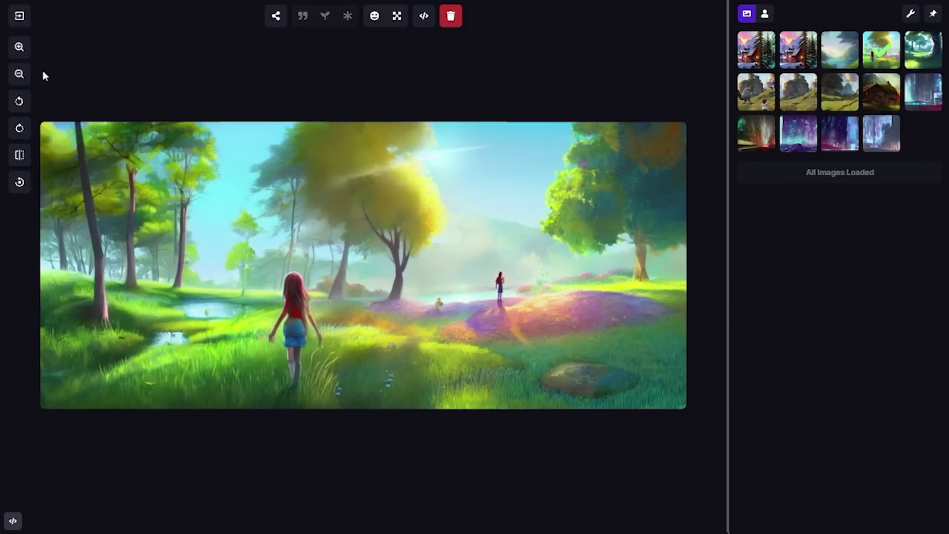
{"action": "left_click", "coordinate": [28, 58]}
{"action": "left_click", "coordinate": [17, 78]}
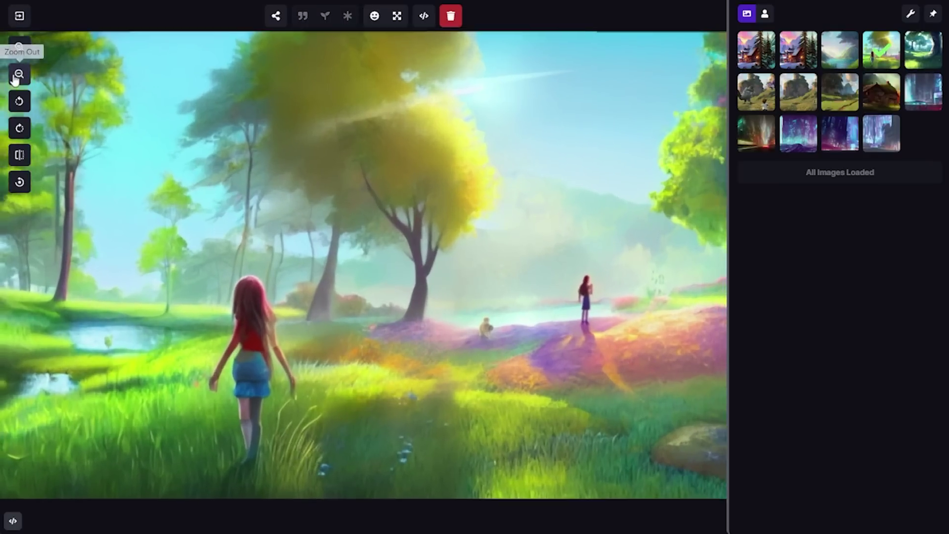